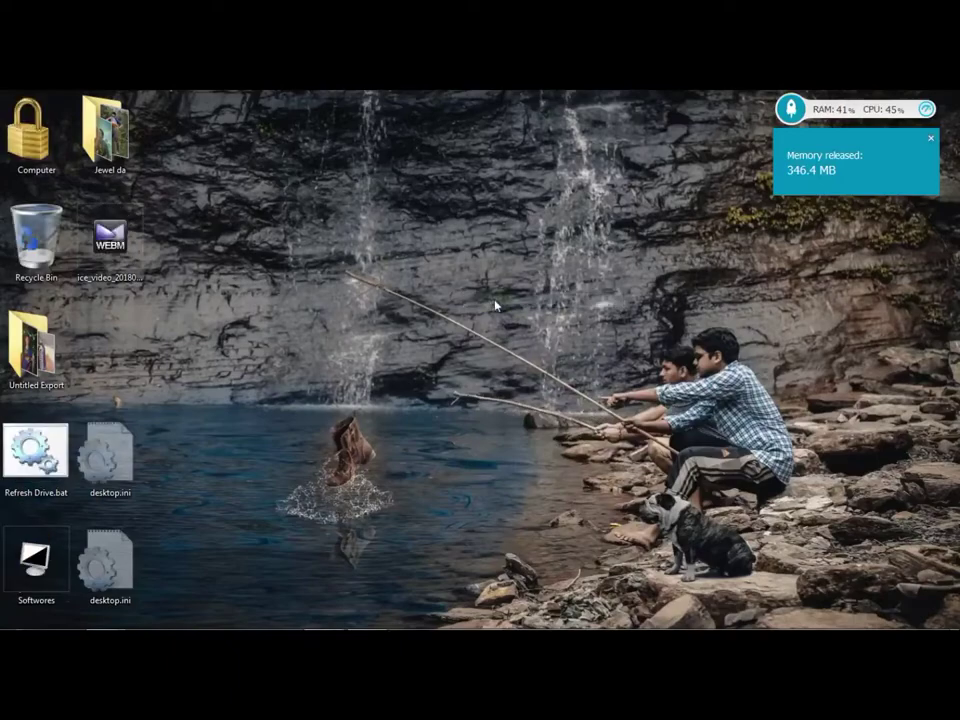
pyautogui.rightClick(497, 270)
pyautogui.click(546, 312)
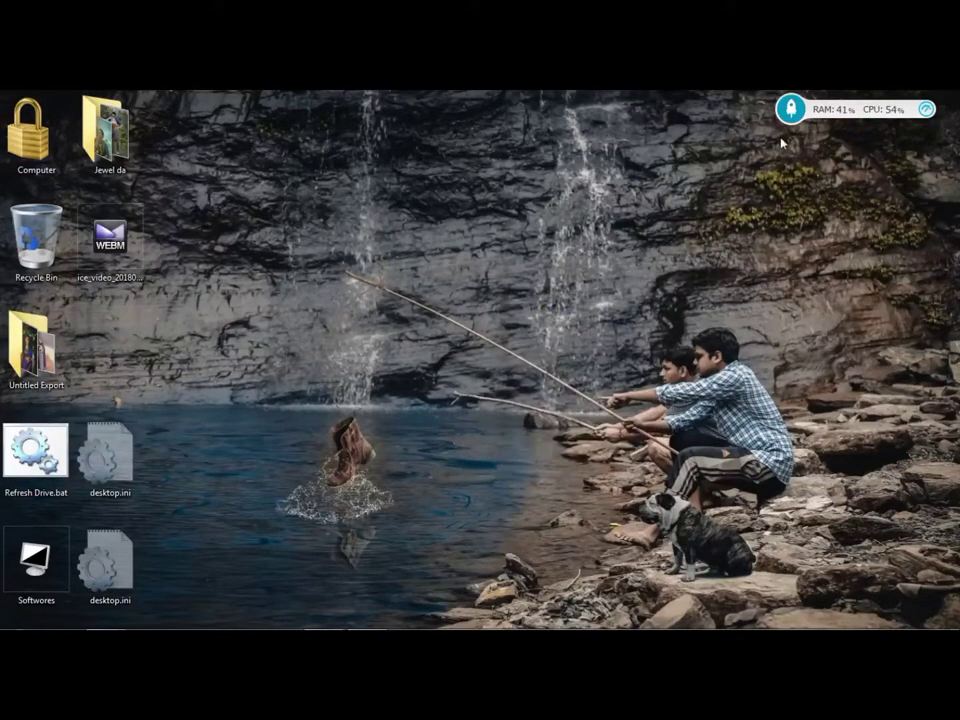
pyautogui.rightClick(521, 242)
pyautogui.click(568, 281)
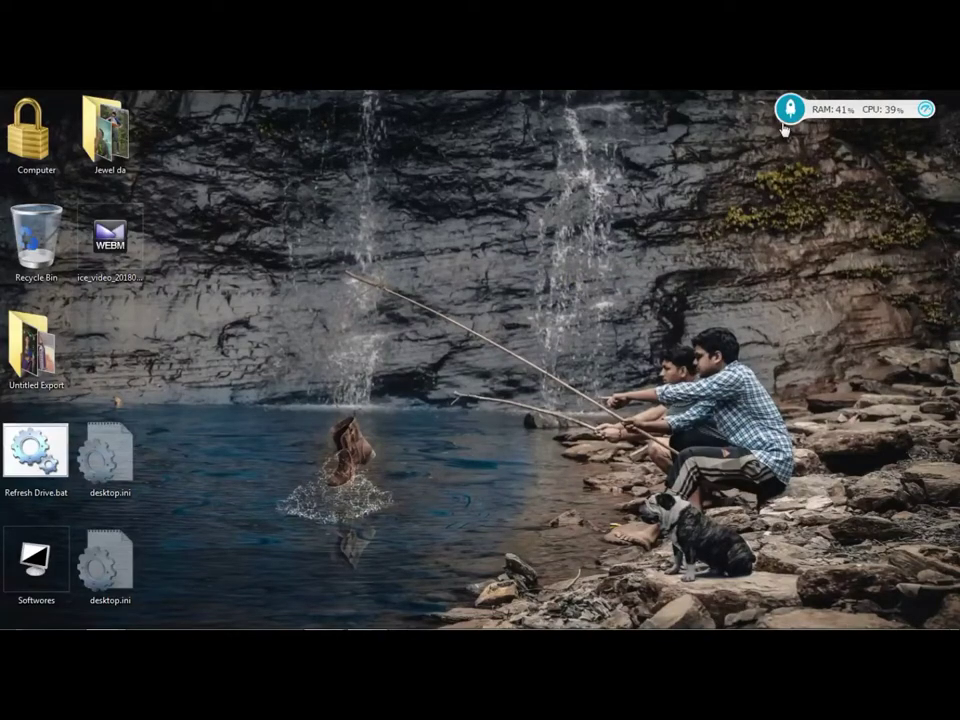
pyautogui.rightClick(666, 160)
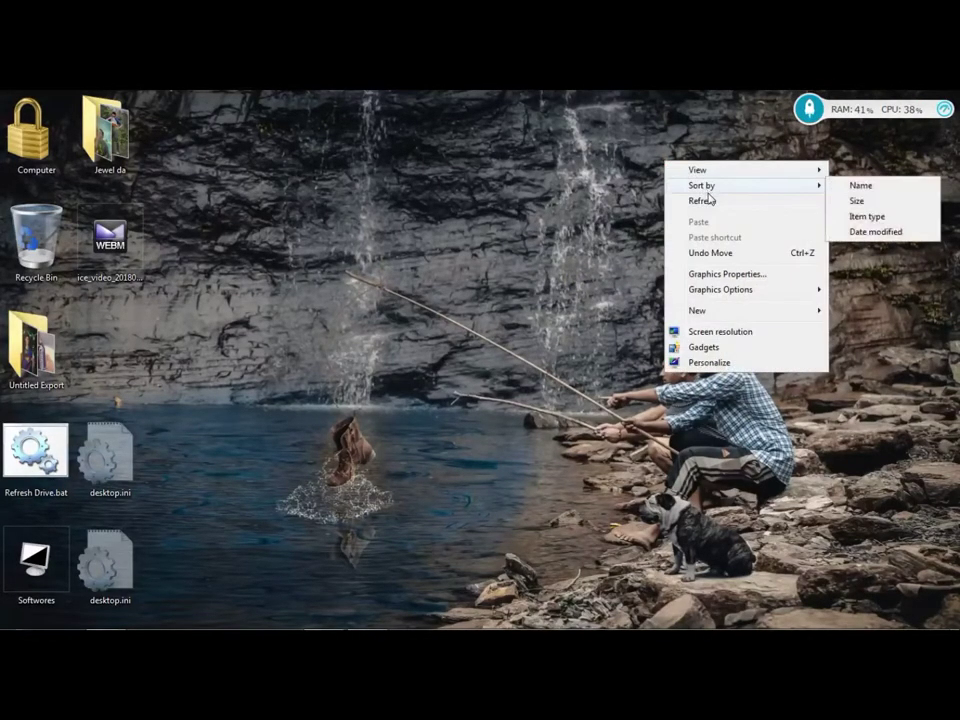
pyautogui.click(710, 198)
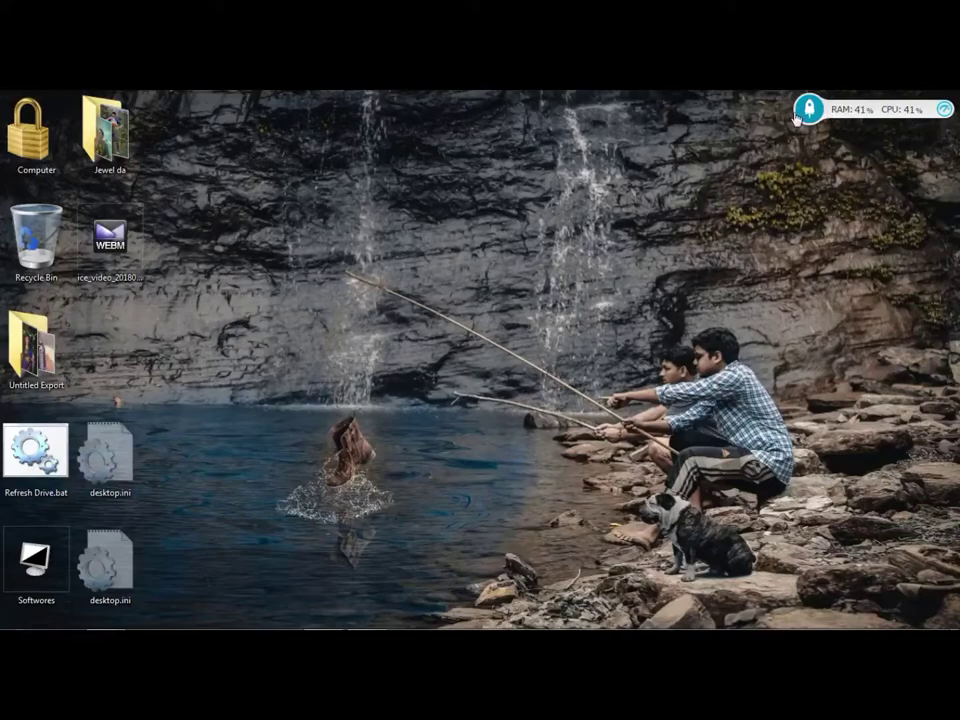
pyautogui.rightClick(641, 144)
pyautogui.click(677, 183)
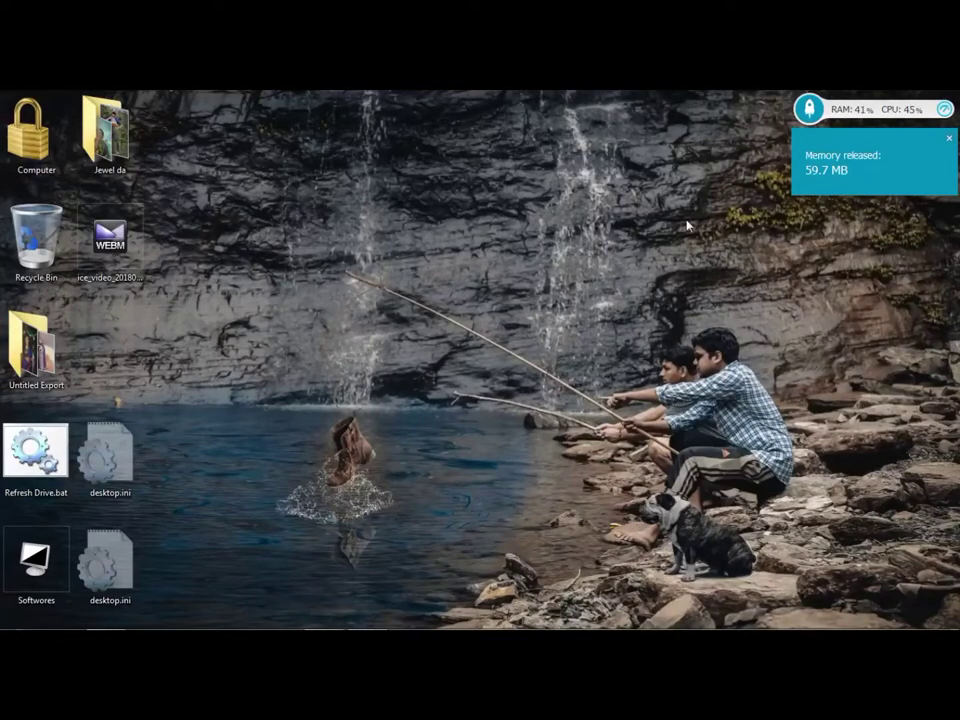
pyautogui.moveTo(160, 418); pyautogui.dragTo(133, 582)
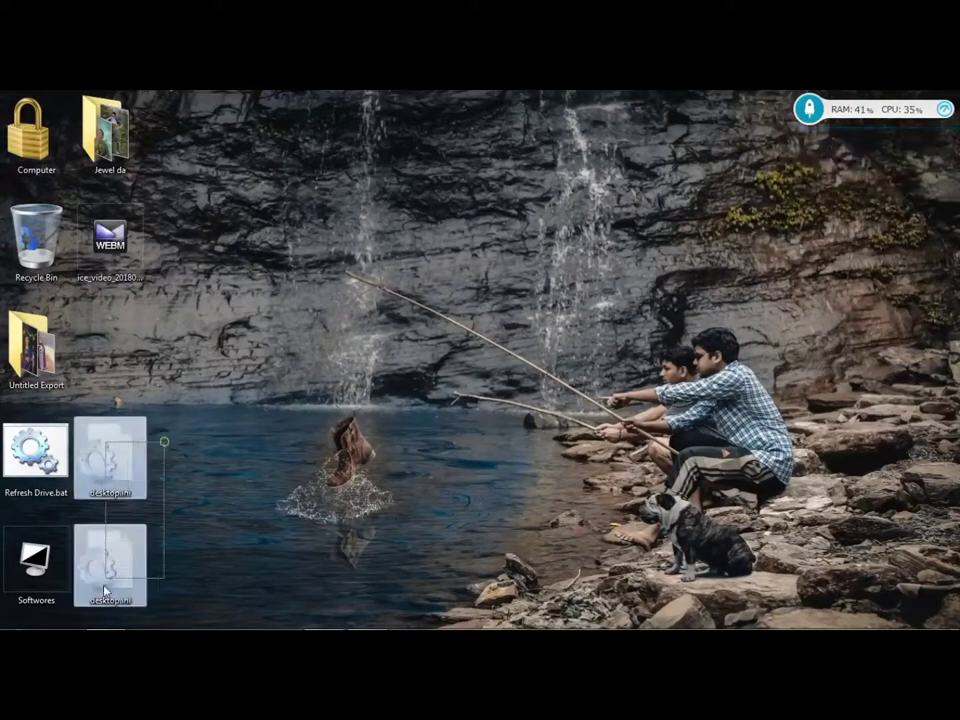
pyautogui.rightClick(208, 397)
pyautogui.click(243, 433)
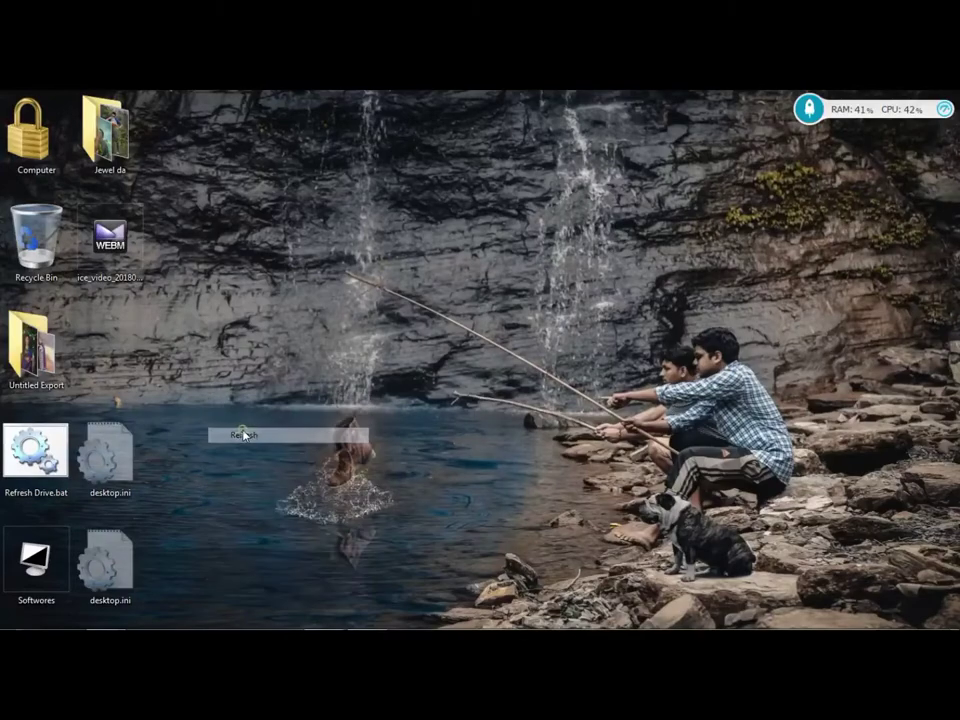
# Open Computer in a maximized window and look through the softwores (D:) and Music (E:) drives for leftover system folders.
pyautogui.doubleClick(63, 137)
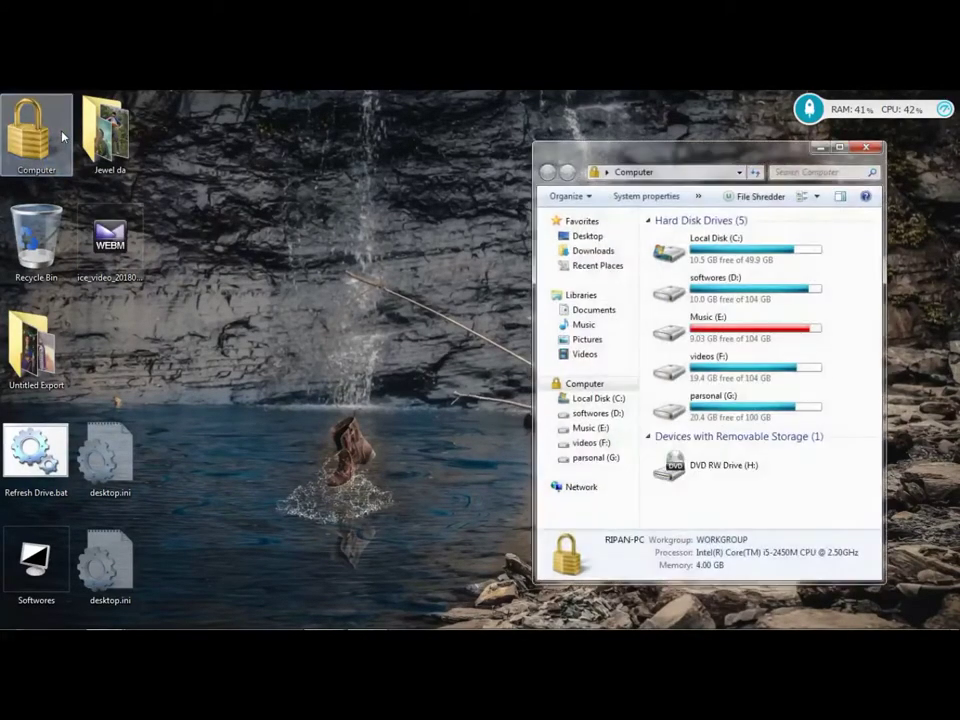
pyautogui.click(840, 149)
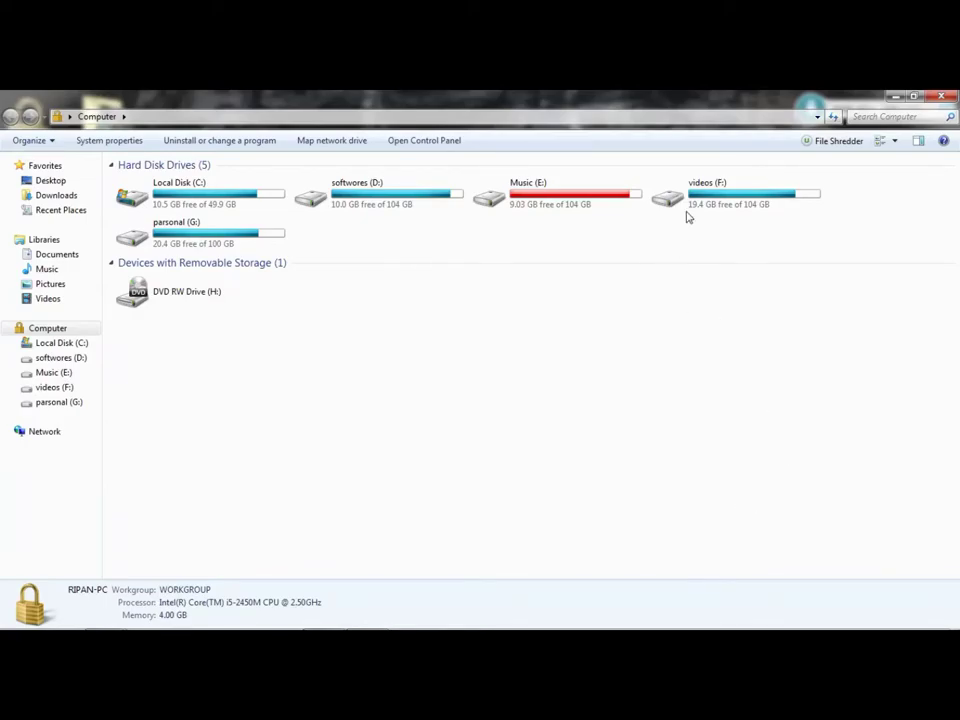
pyautogui.doubleClick(401, 203)
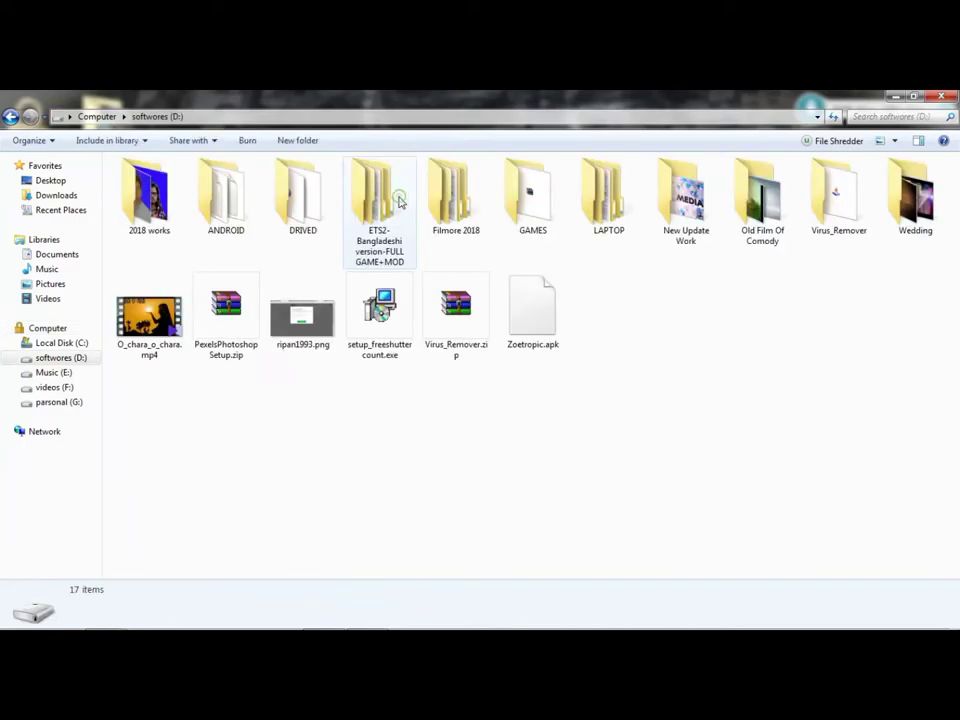
pyautogui.click(11, 117)
pyautogui.doubleClick(525, 201)
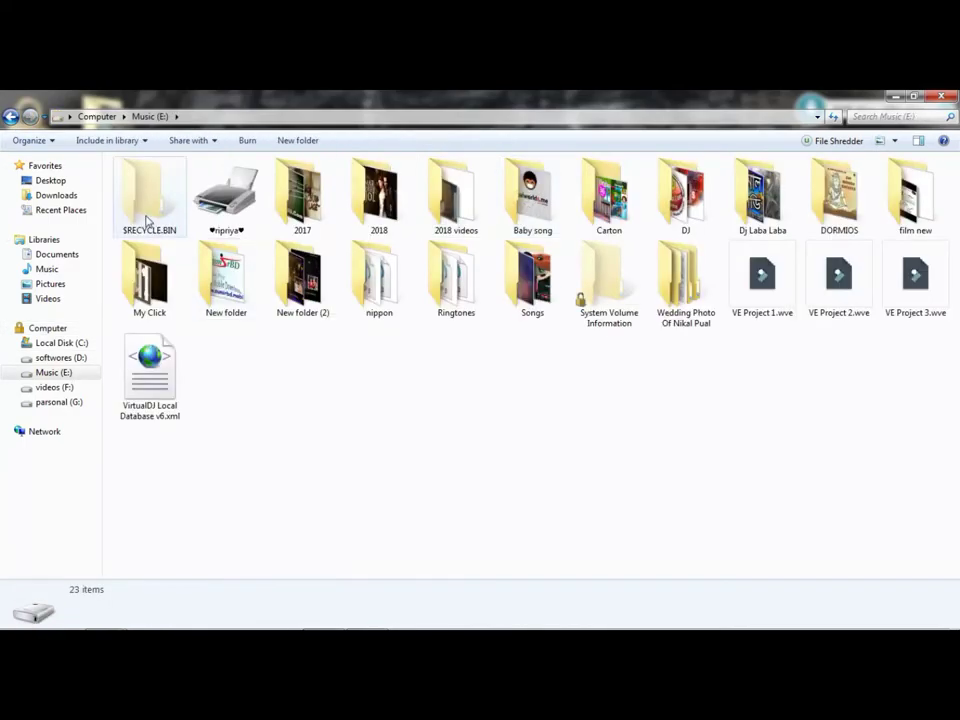
pyautogui.click(147, 221)
pyautogui.click(590, 300)
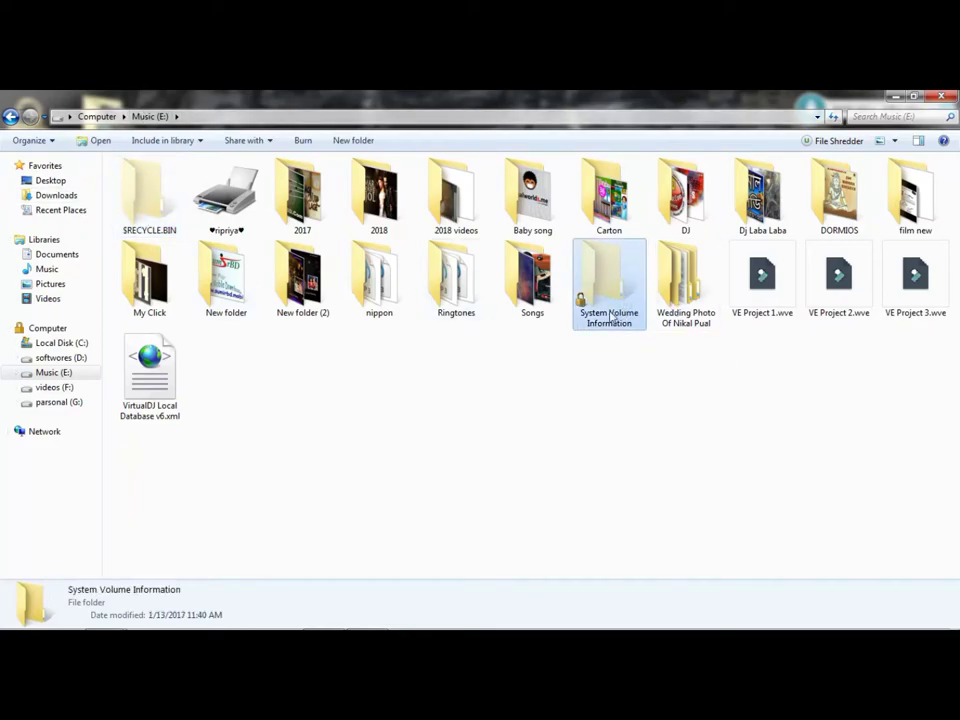
# Look through the videos (F:) and parsonal (G:) drives for the $RECYCLE.BIN and System Volume Information folders.
pyautogui.click(12, 117)
pyautogui.doubleClick(716, 205)
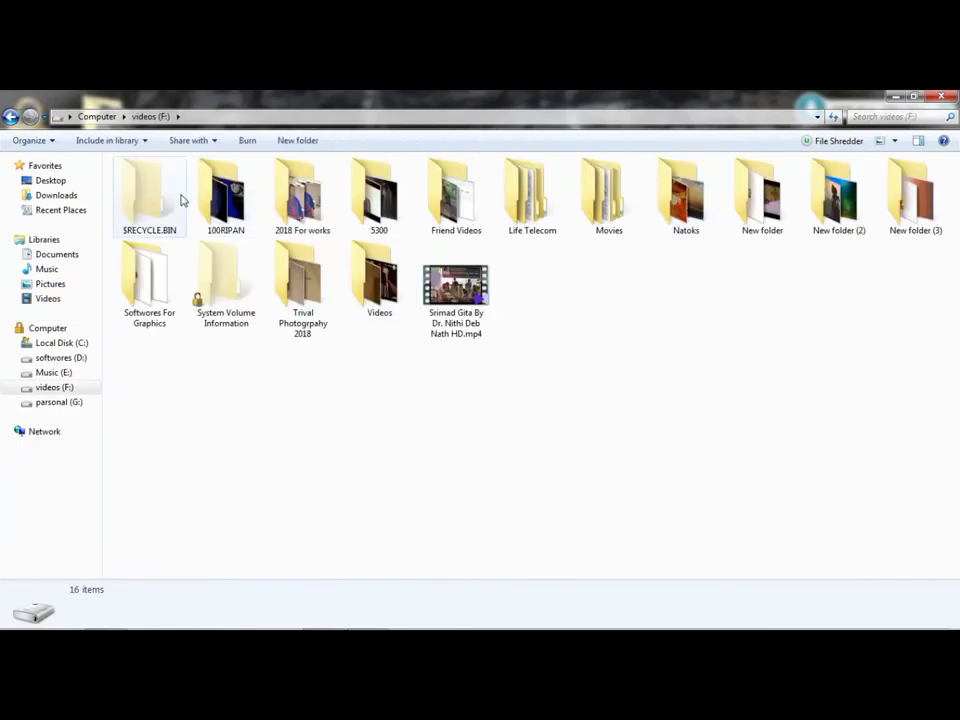
pyautogui.click(182, 201)
pyautogui.click(205, 245)
pyautogui.click(12, 117)
pyautogui.doubleClick(236, 244)
pyautogui.click(388, 298)
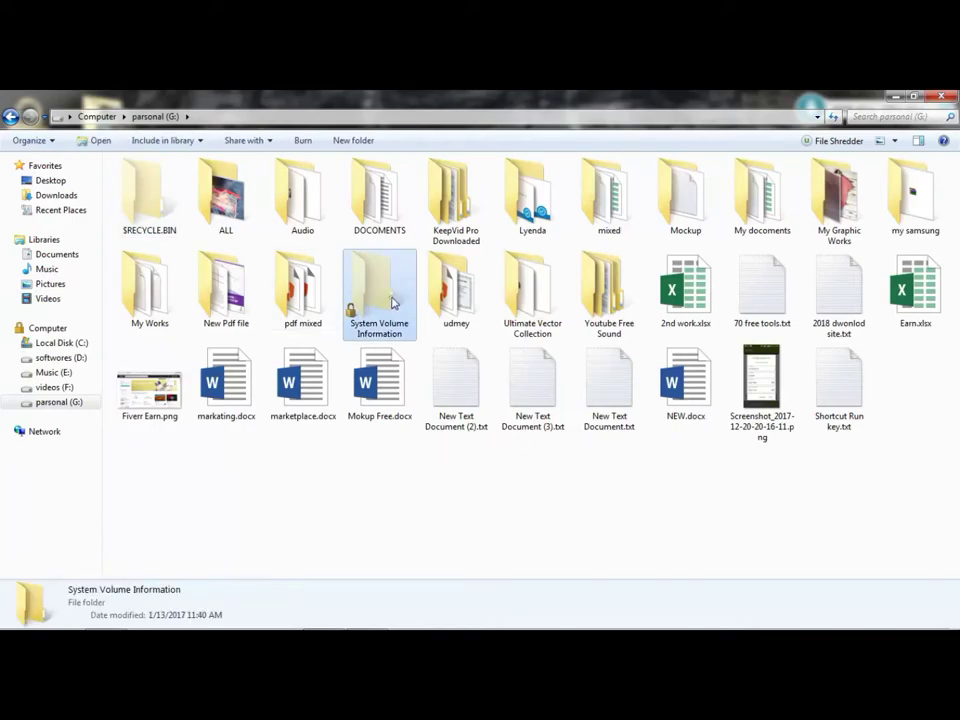
pyautogui.click(12, 117)
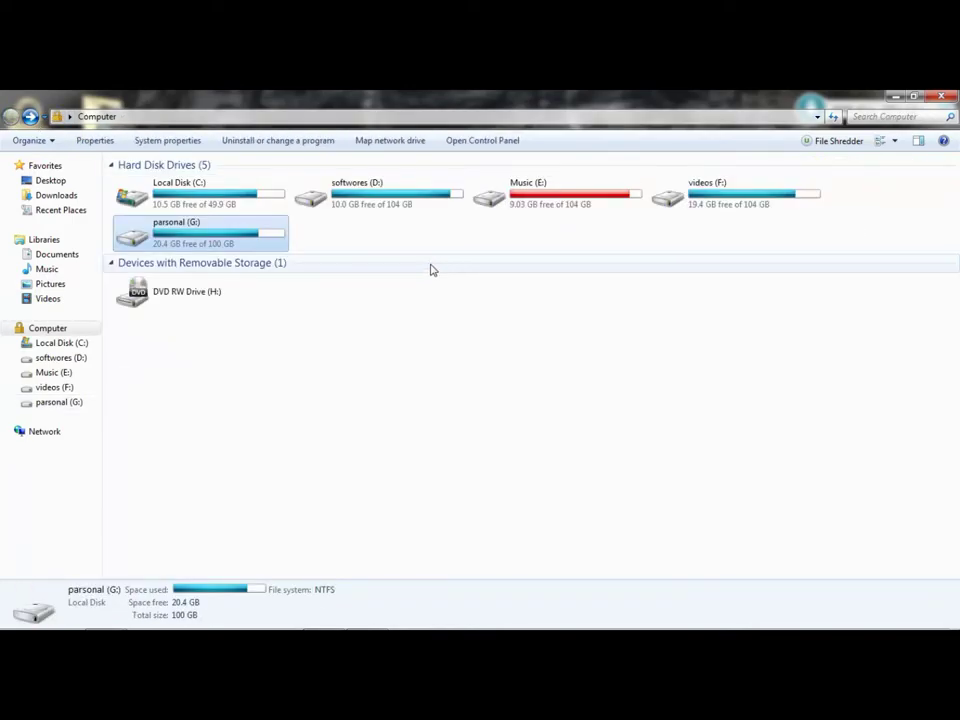
# Try to permanently delete the $RECYCLE.BIN folder from the Music (E:) drive, and close the Explorer window.
pyautogui.doubleClick(525, 203)
pyautogui.rightClick(145, 210)
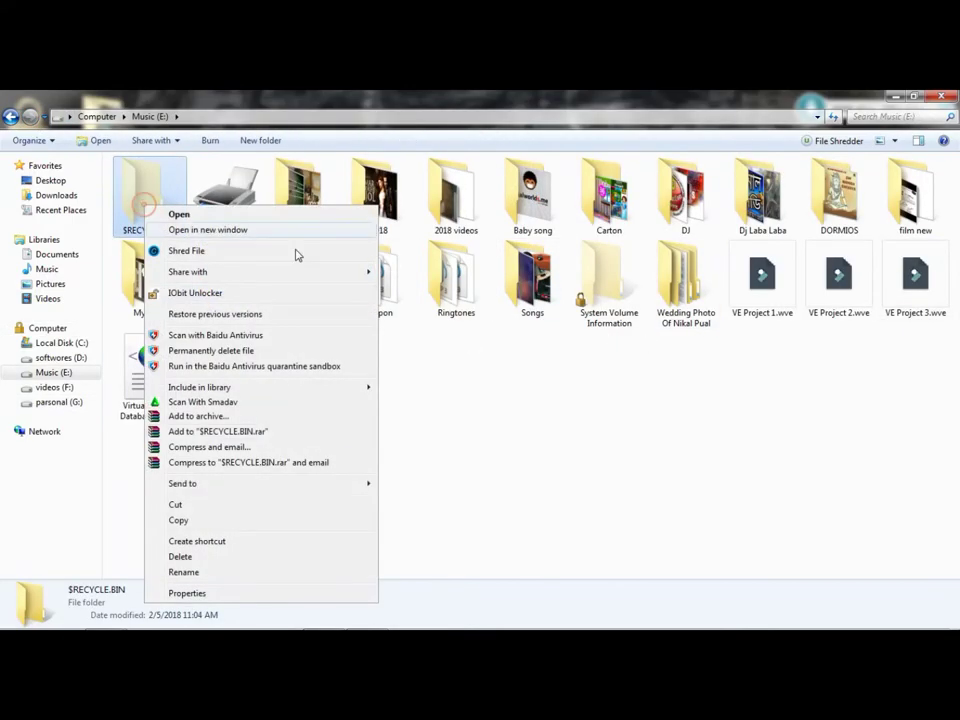
pyautogui.click(182, 555)
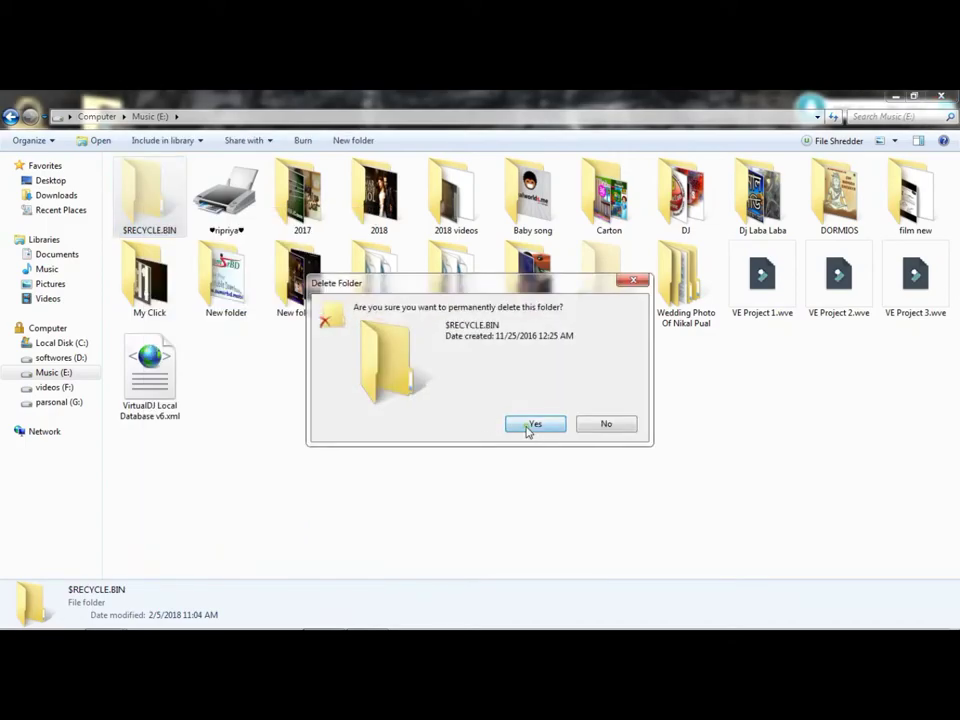
pyautogui.click(533, 424)
pyautogui.click(466, 430)
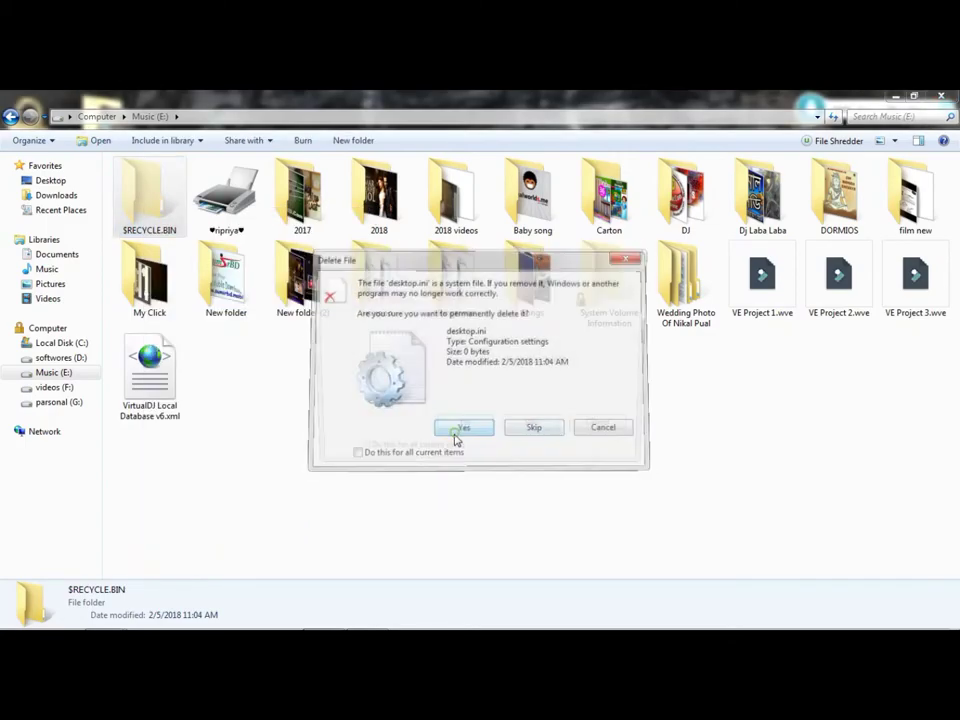
pyautogui.click(470, 430)
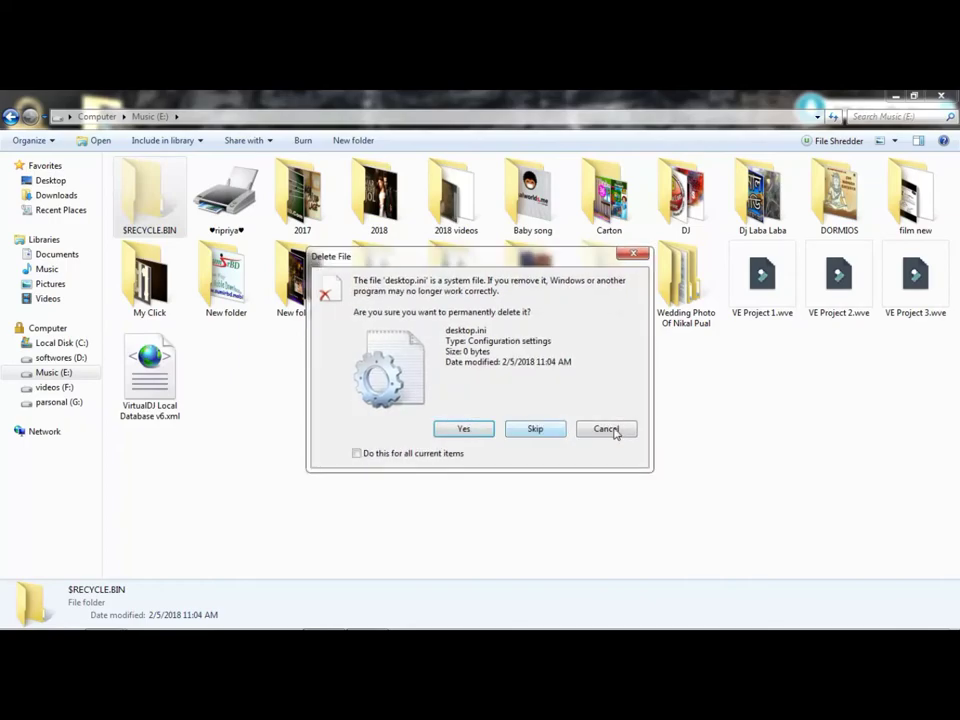
pyautogui.click(605, 428)
pyautogui.rightClick(544, 431)
pyautogui.click(584, 287)
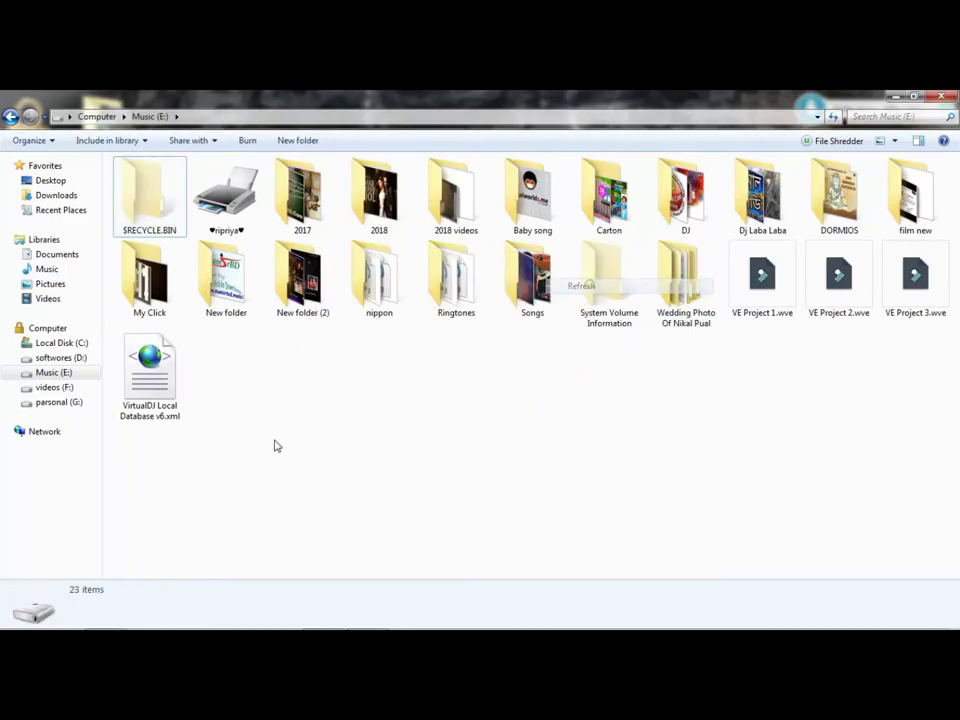
pyautogui.click(943, 97)
pyautogui.rightClick(446, 206)
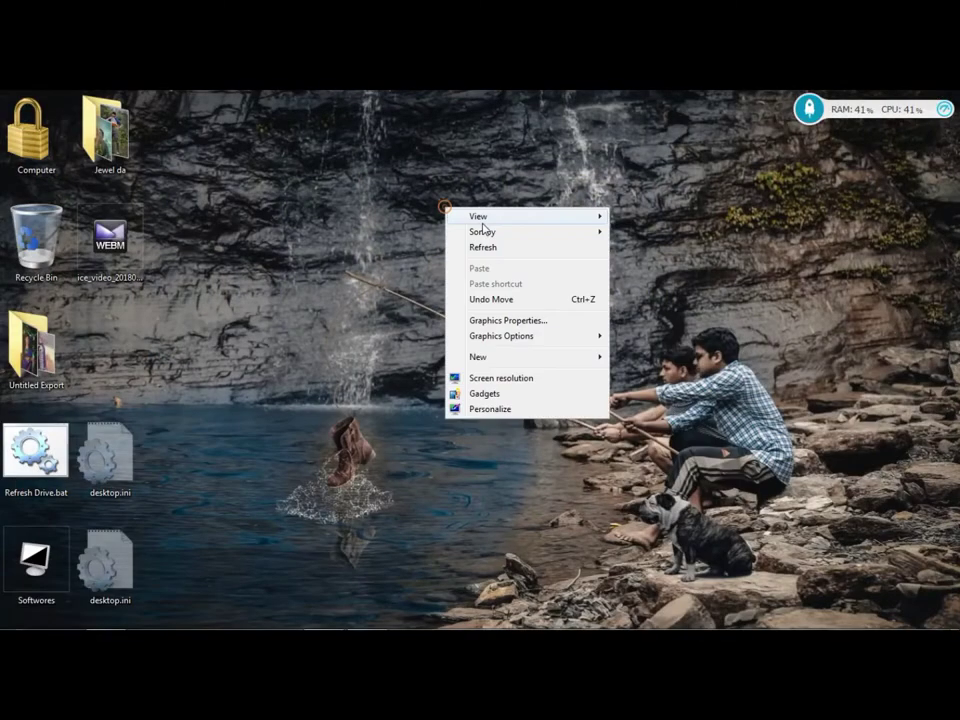
pyautogui.click(489, 249)
pyautogui.rightClick(478, 229)
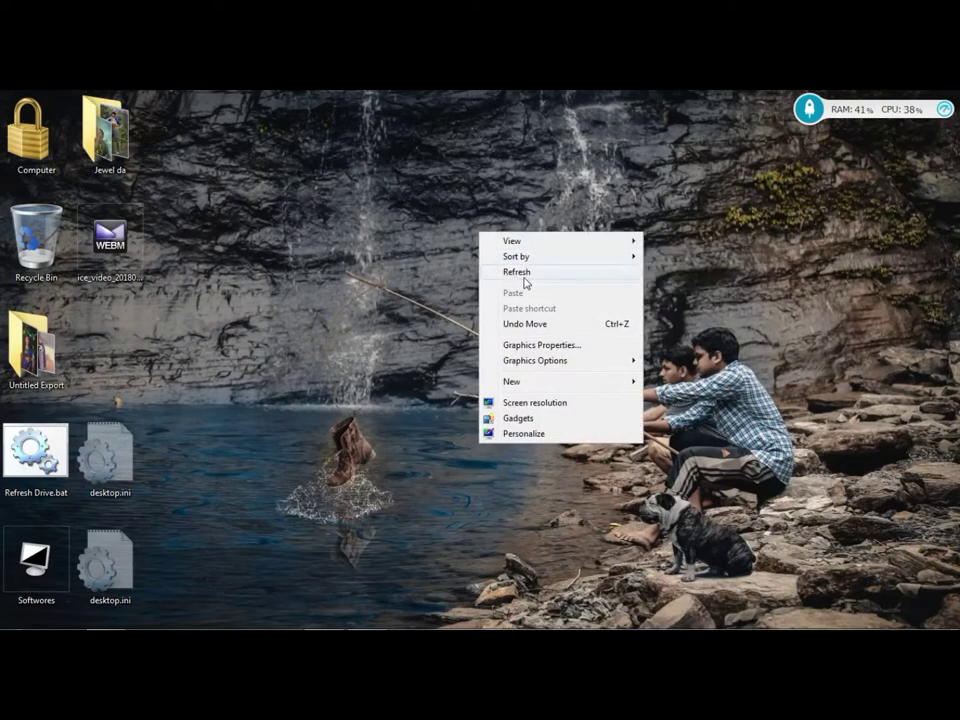
pyautogui.click(553, 272)
pyautogui.rightClick(511, 205)
pyautogui.click(560, 242)
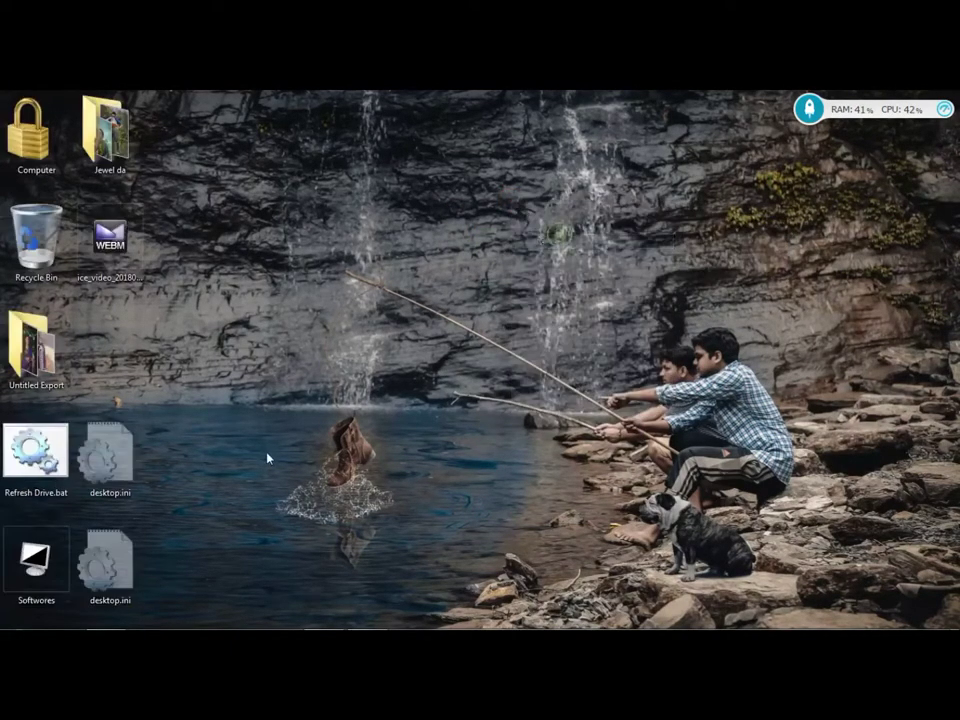
# Switch to Chrome and search Google in a new tab for "iobit unlocker free dwpnlod".
pyautogui.click(322, 620)
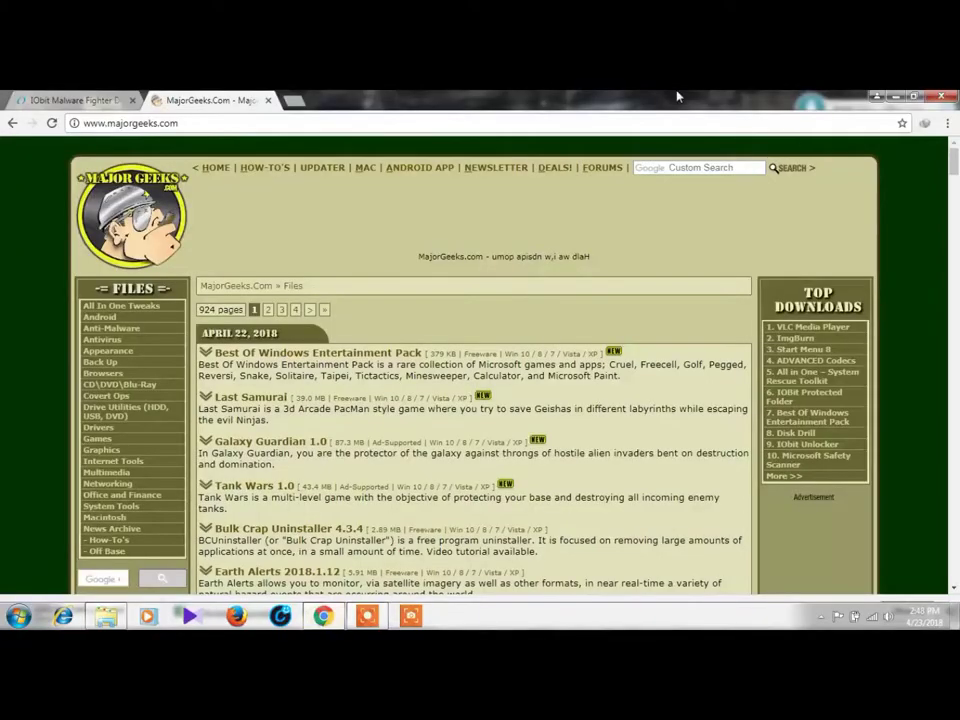
pyautogui.click(70, 100)
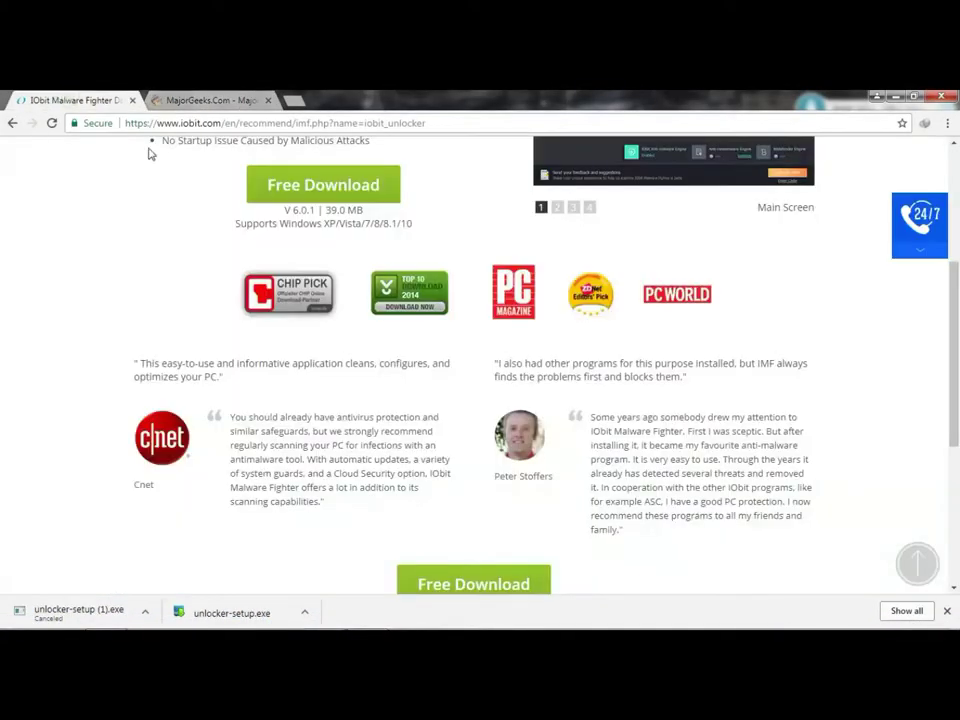
pyautogui.scroll(5, 44, 340)
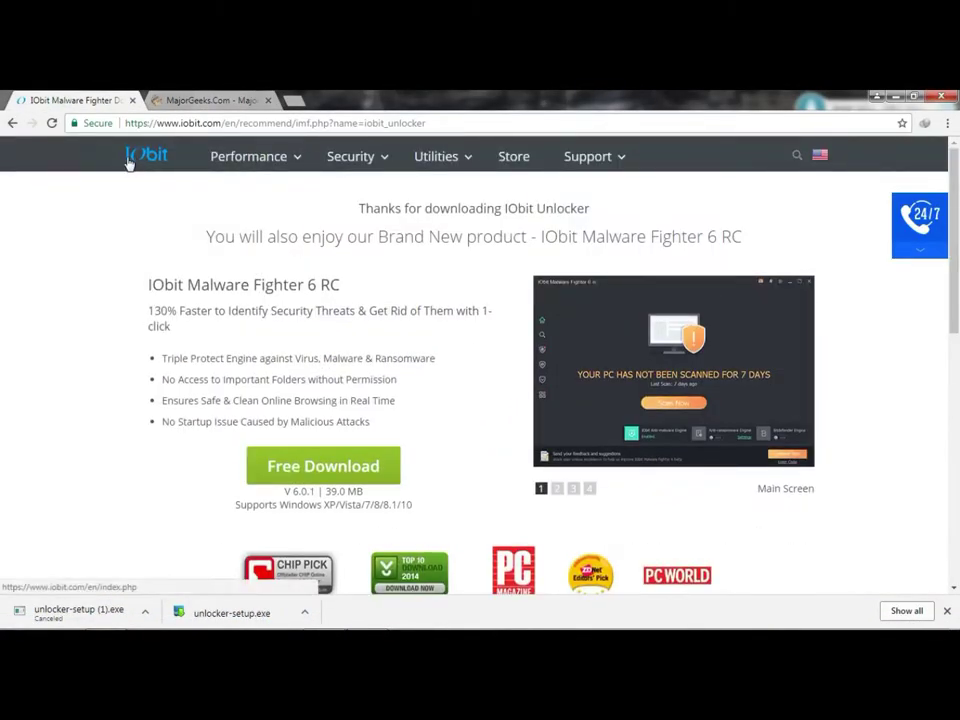
pyautogui.click(293, 100)
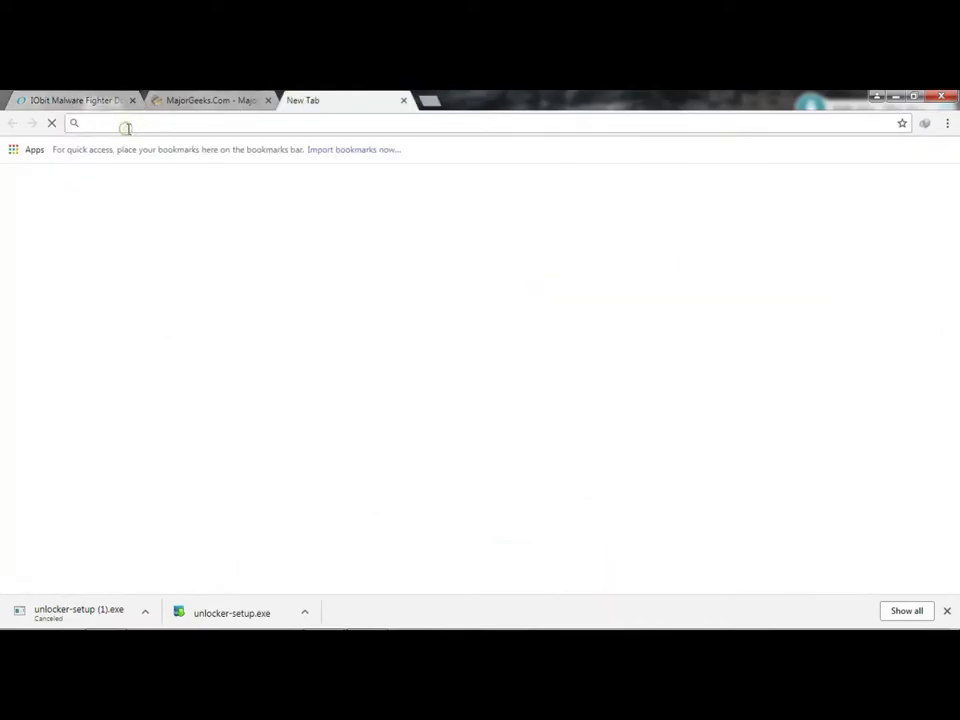
pyautogui.write('iobit unlocker')
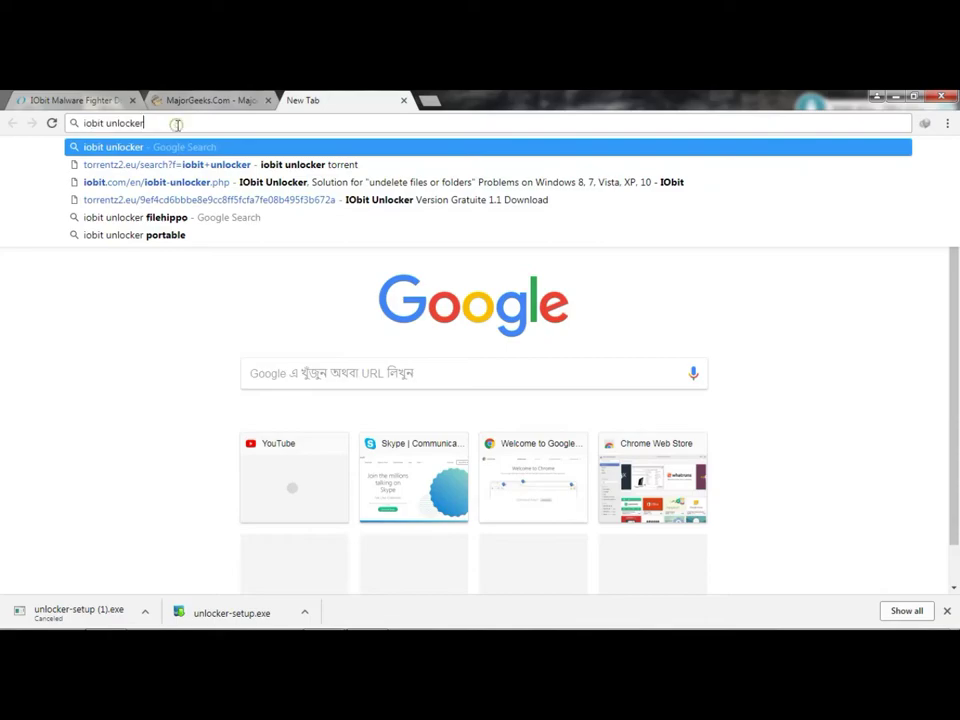
pyautogui.write(' fre')
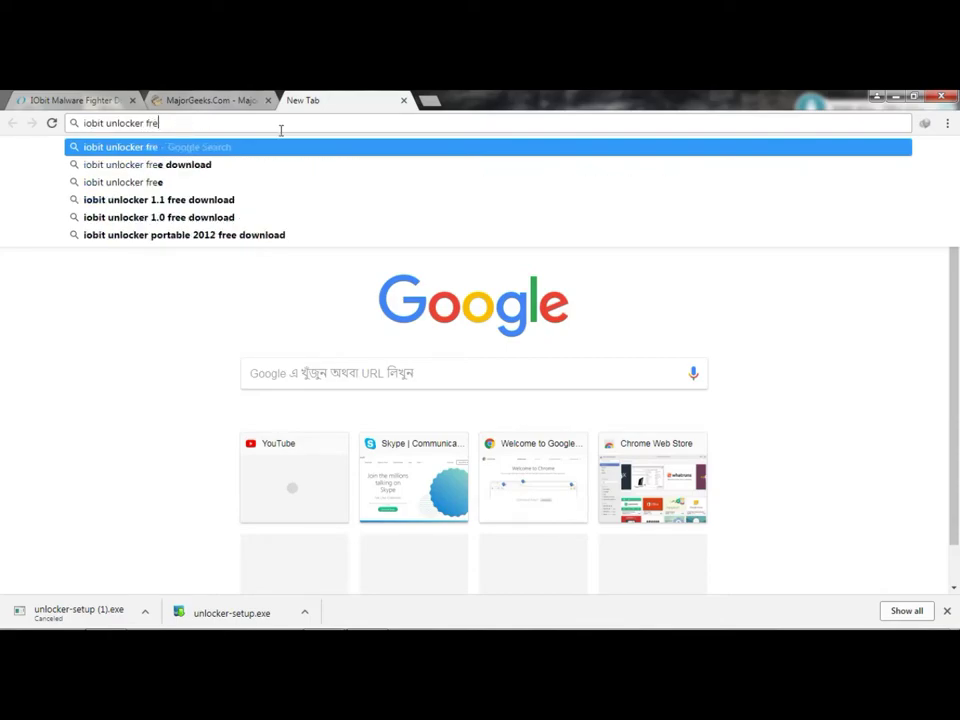
pyautogui.press('BackSpace')
pyautogui.write('er fre')
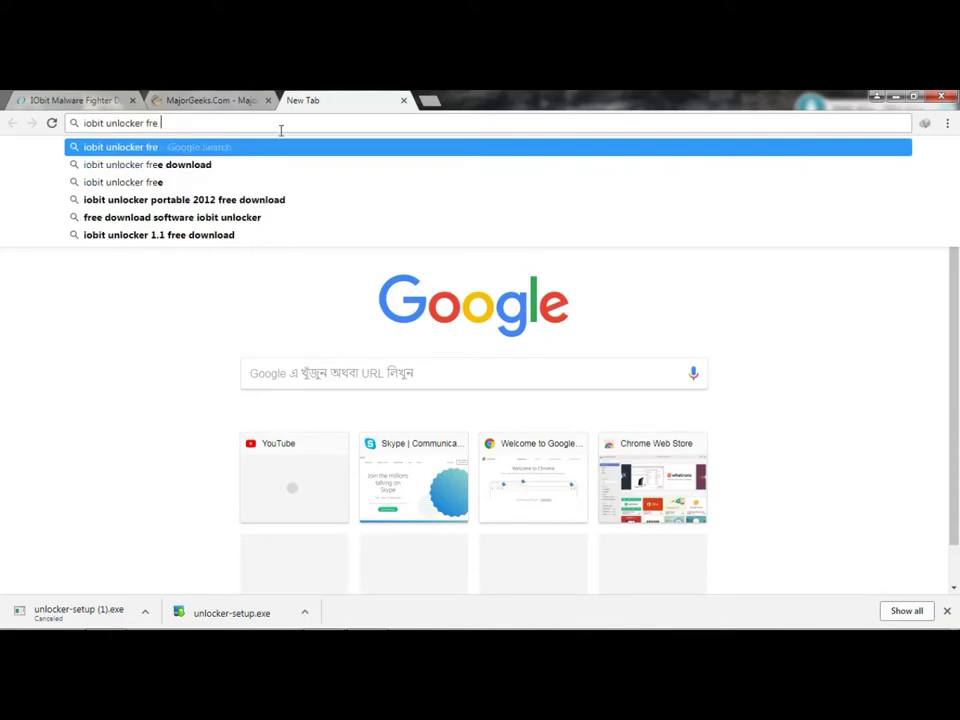
pyautogui.write('e de')
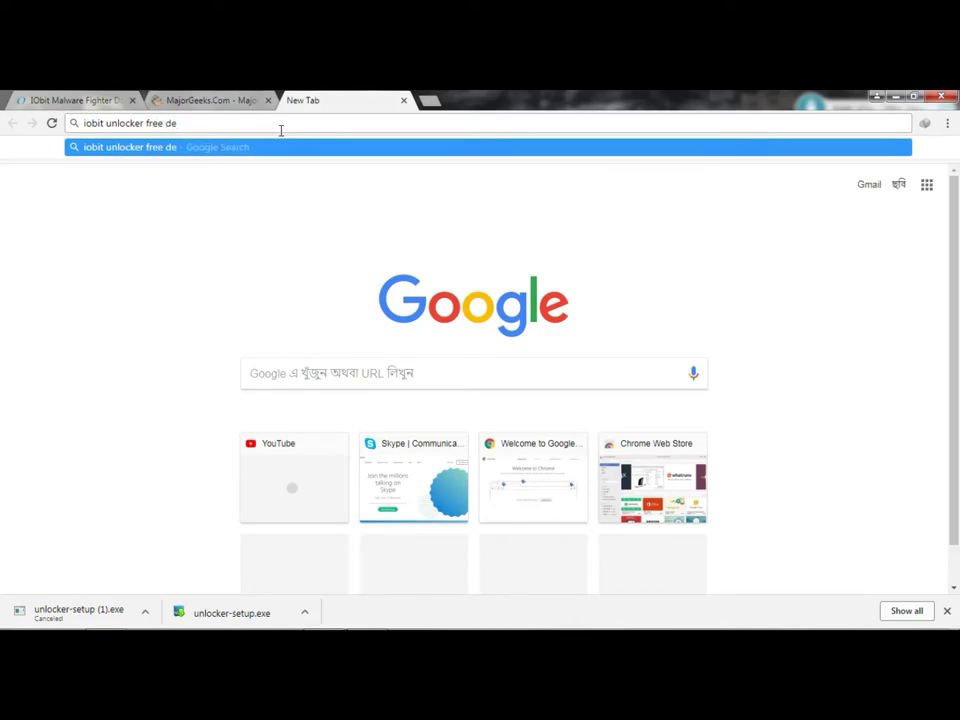
pyautogui.press('BackSpace')
pyautogui.write('wpnlod')
pyautogui.press('Return')
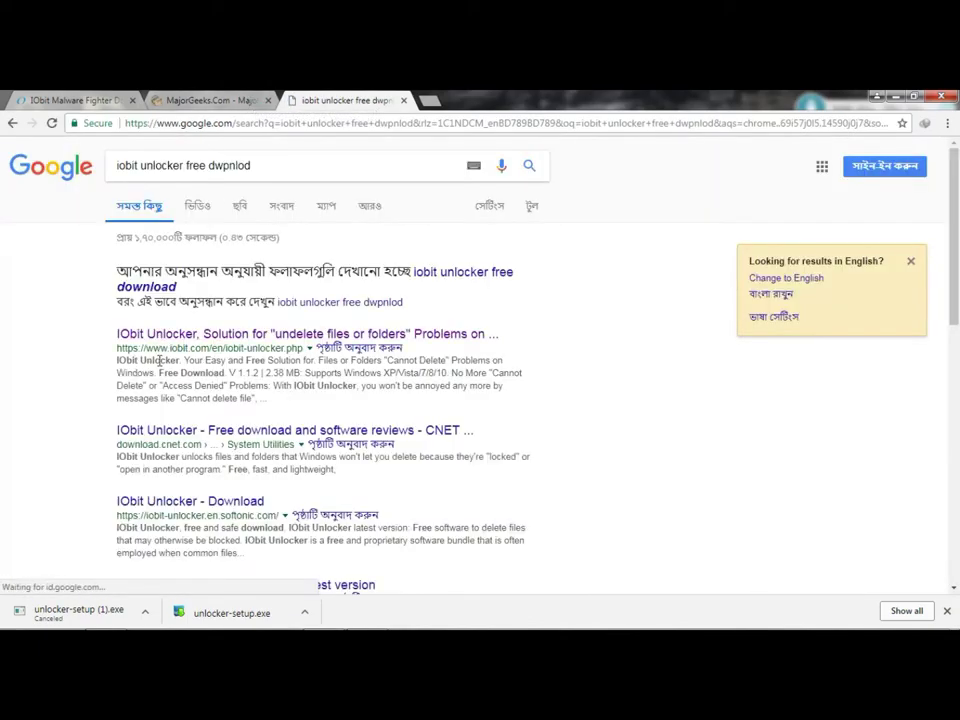
# Open the official iobit.com page for IObit Unlocker from the search results and follow its Free Download link.
pyautogui.moveTo(277, 348); pyautogui.dragTo(296, 349)
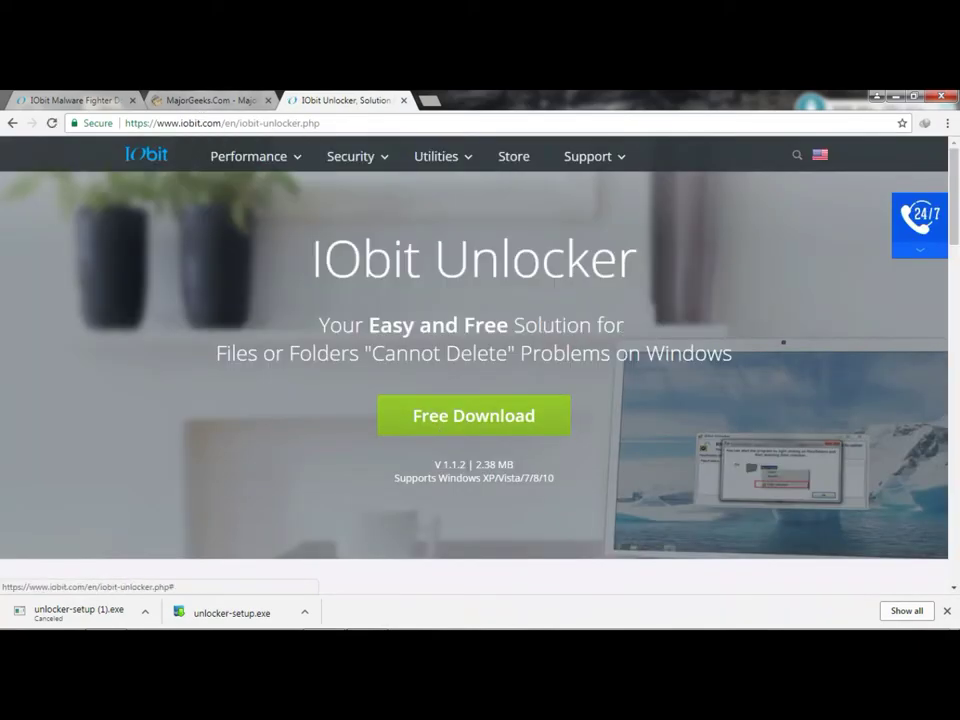
pyautogui.scroll(-3, 540, 398)
pyautogui.scroll(3, 489, 411)
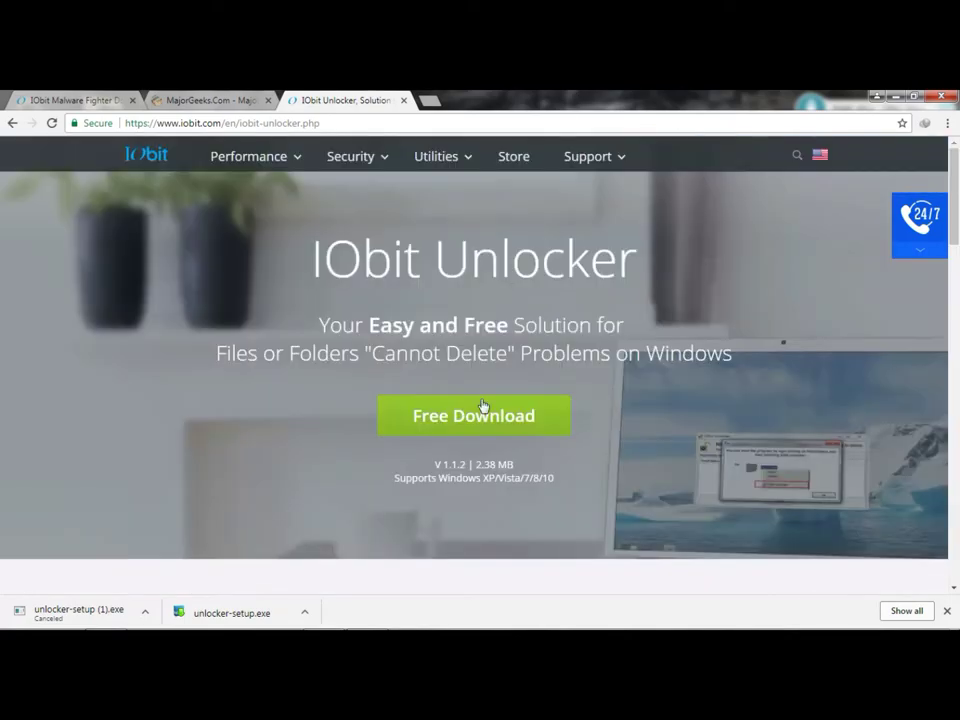
pyautogui.click(495, 428)
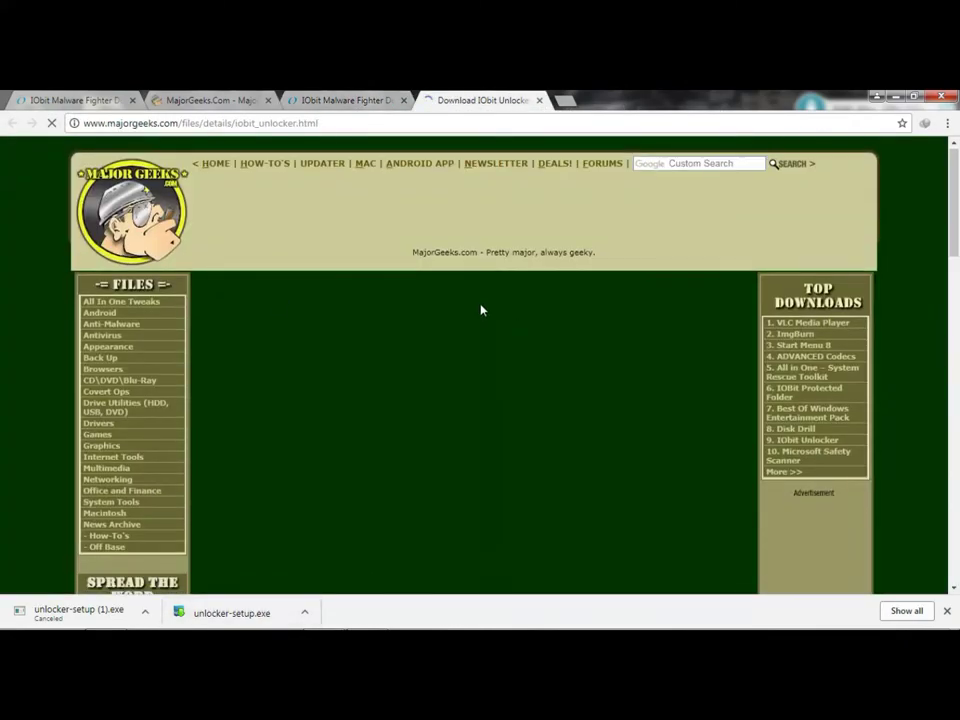
# Show the downloaded unlocker-setup.exe in its folder, launch it, and cancel the security warning.
pyautogui.scroll(-4, 480, 311)
pyautogui.scroll(4, 482, 321)
pyautogui.scroll(1, 570, 286)
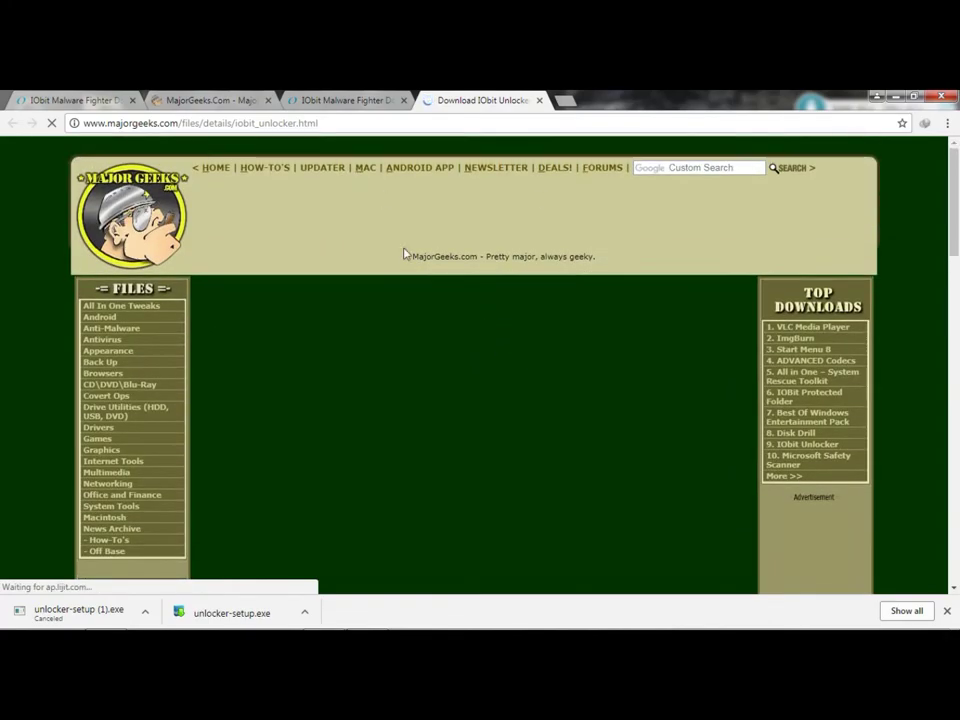
pyautogui.click(307, 611)
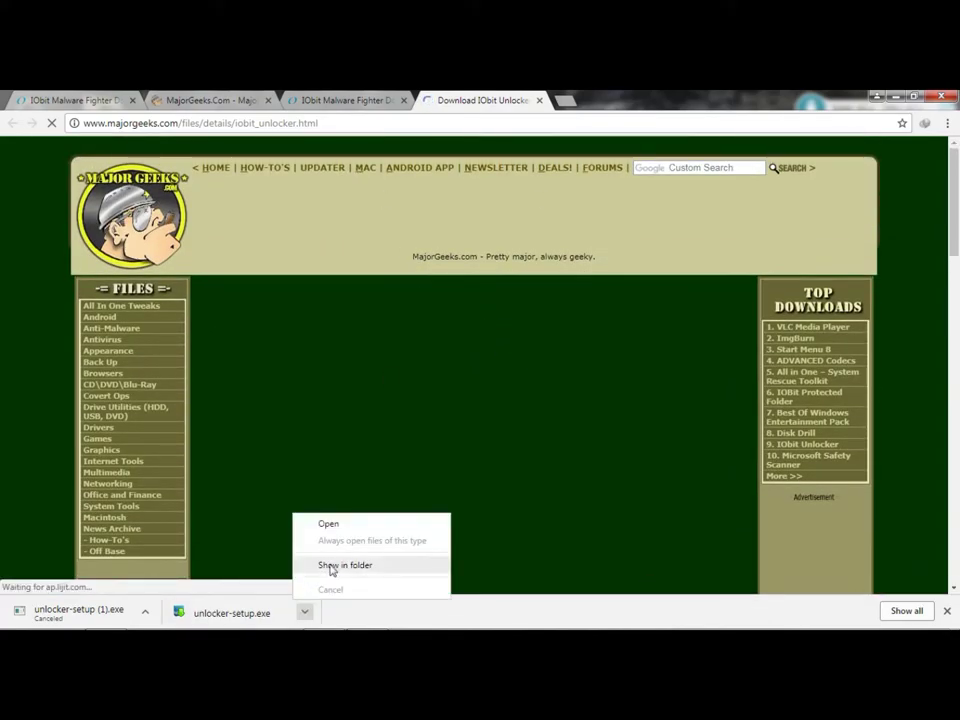
pyautogui.click(332, 568)
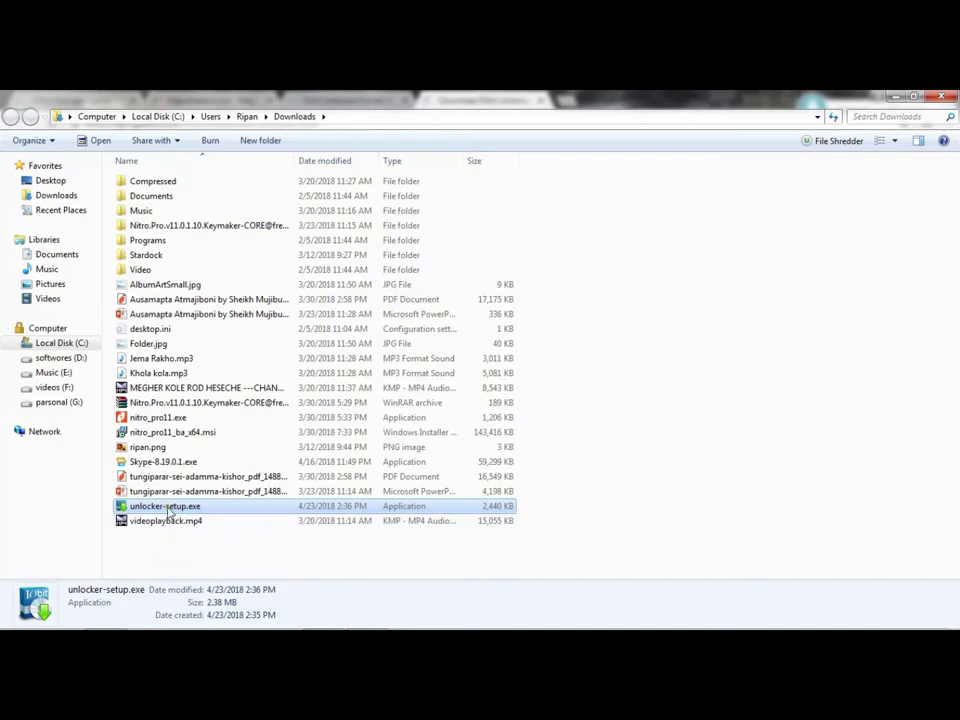
pyautogui.doubleClick(168, 507)
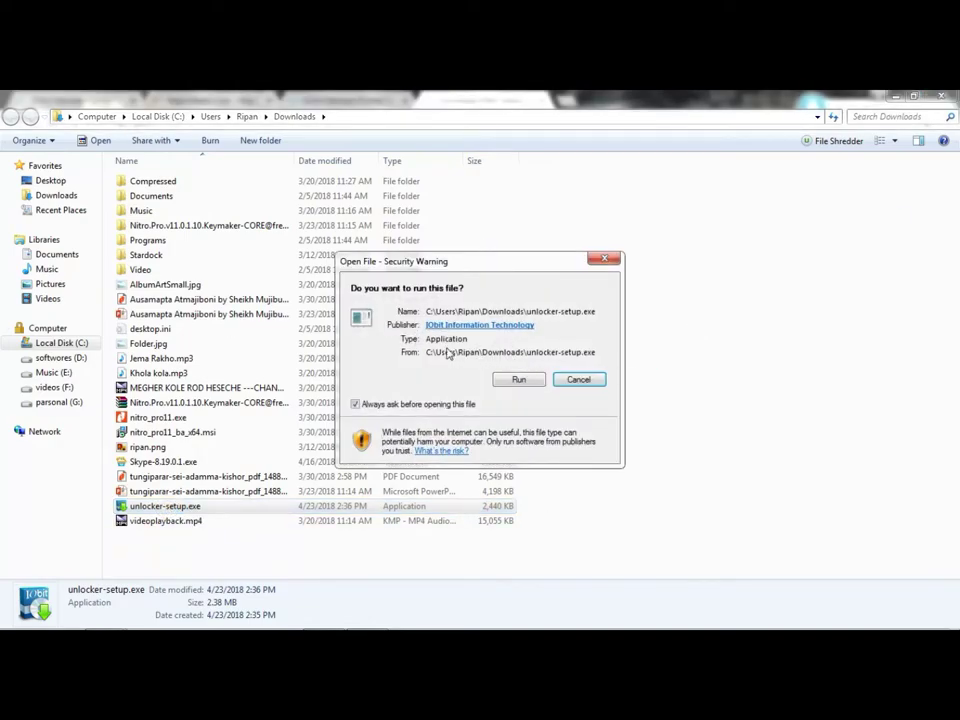
pyautogui.click(578, 380)
# Return to Chrome, close the MajorGeeks tab and the IObit download page, and show the desktop.
pyautogui.hotkey('alt', 'Tab')
pyautogui.click(539, 101)
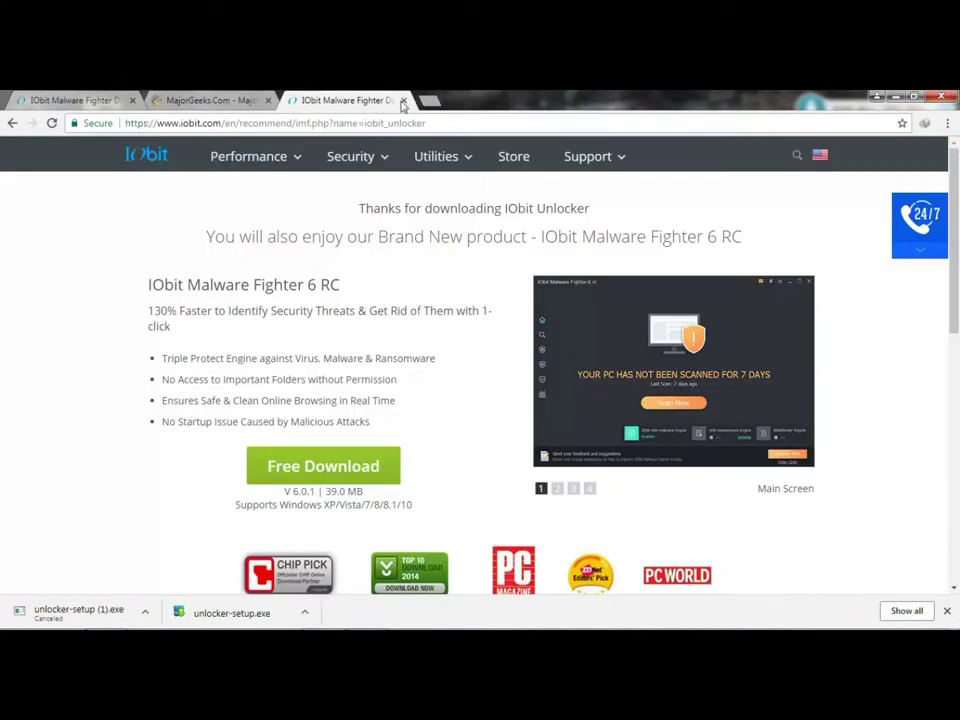
pyautogui.click(404, 101)
pyautogui.press('super+d')
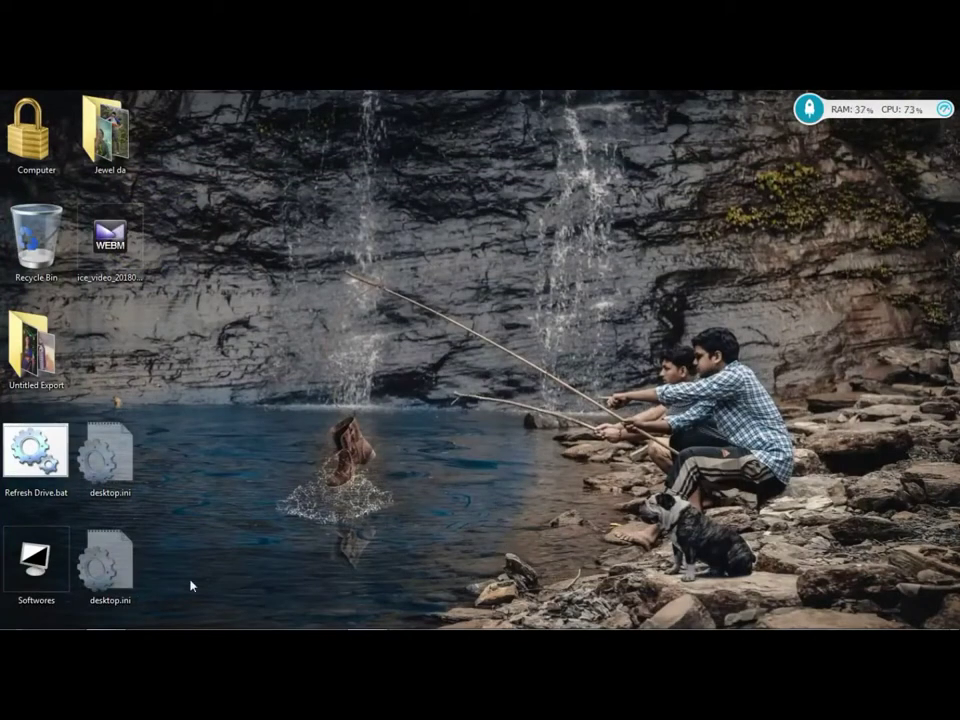
# Disconnect the computer from the current wireless network.
pyautogui.click(897, 616)
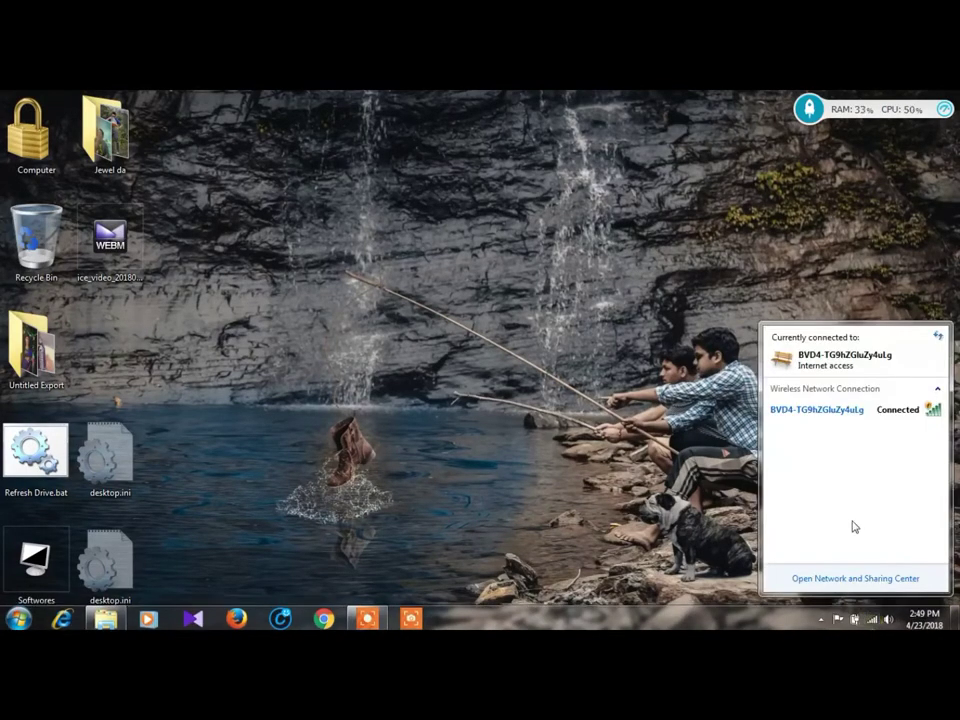
pyautogui.click(840, 418)
pyautogui.click(908, 431)
pyautogui.rightClick(418, 262)
pyautogui.click(446, 300)
pyautogui.rightClick(433, 246)
pyautogui.click(478, 281)
pyautogui.rightClick(653, 263)
pyautogui.click(682, 300)
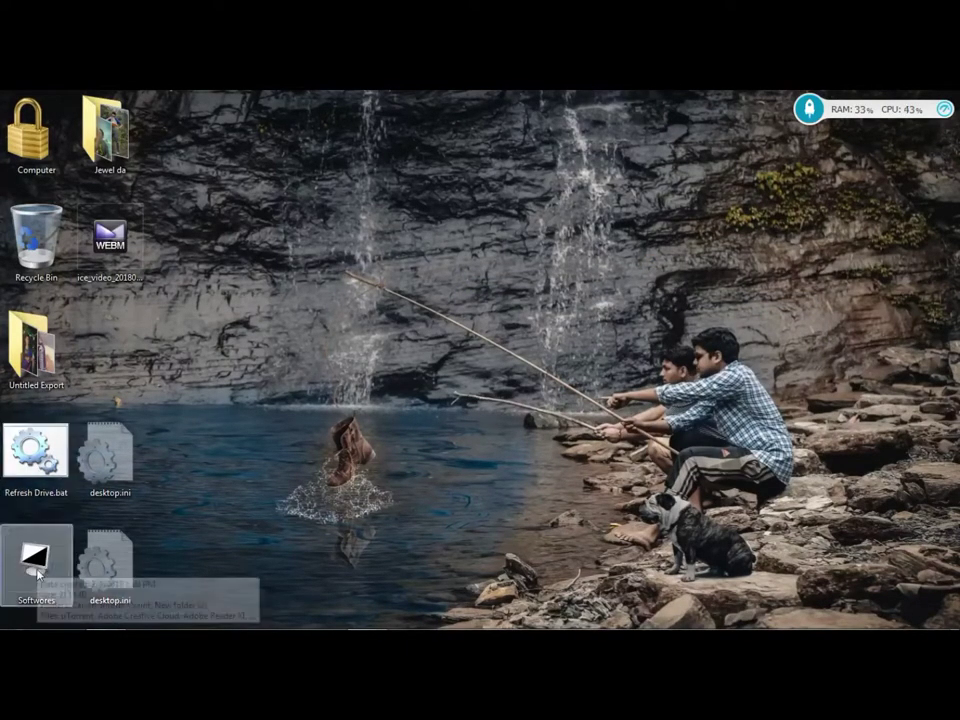
pyautogui.rightClick(390, 180)
pyautogui.click(416, 216)
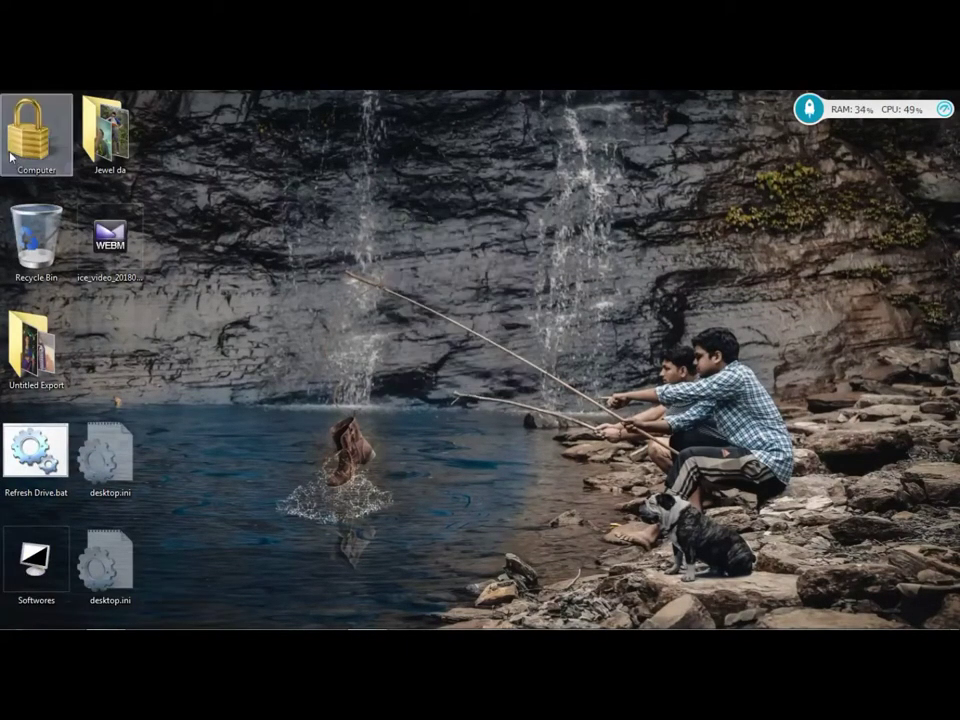
# Permanently delete both desktop.ini files from the desktop with IObit Unlocker's Unlock & Delete, exit the tool, and refresh the desktop.
pyautogui.moveTo(145, 492); pyautogui.dragTo(119, 594)
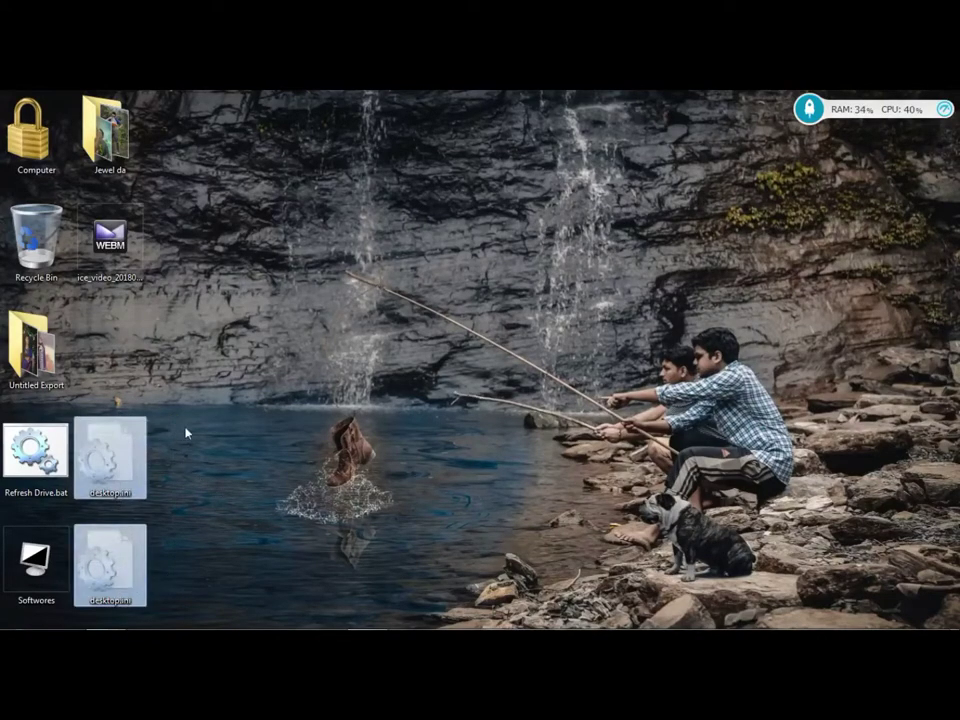
pyautogui.rightClick(108, 468)
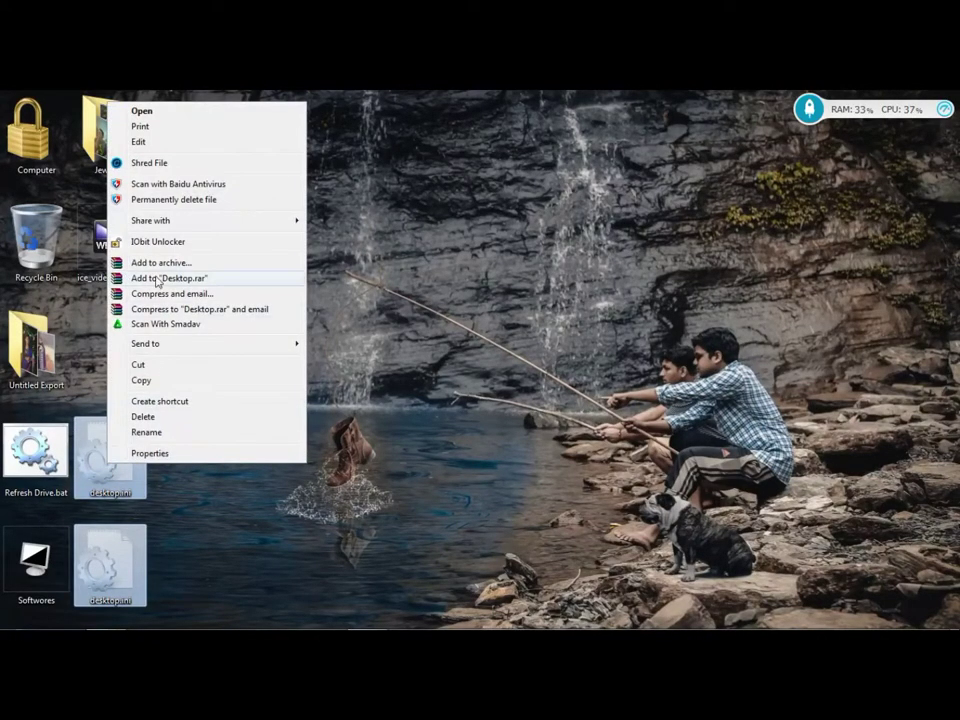
pyautogui.click(153, 242)
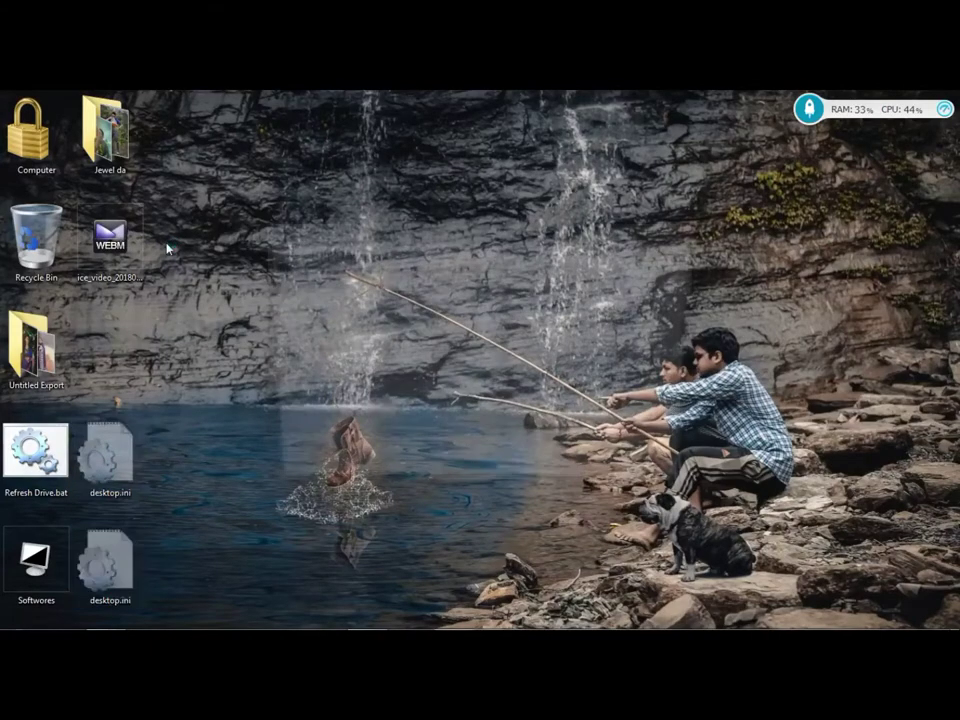
pyautogui.click(516, 366)
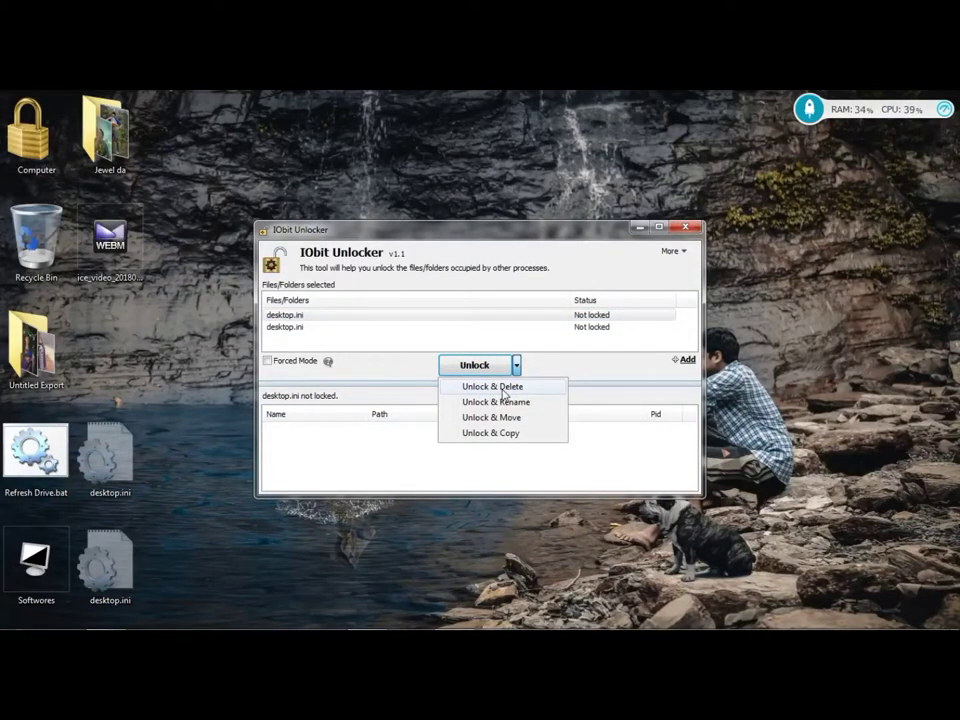
pyautogui.click(503, 391)
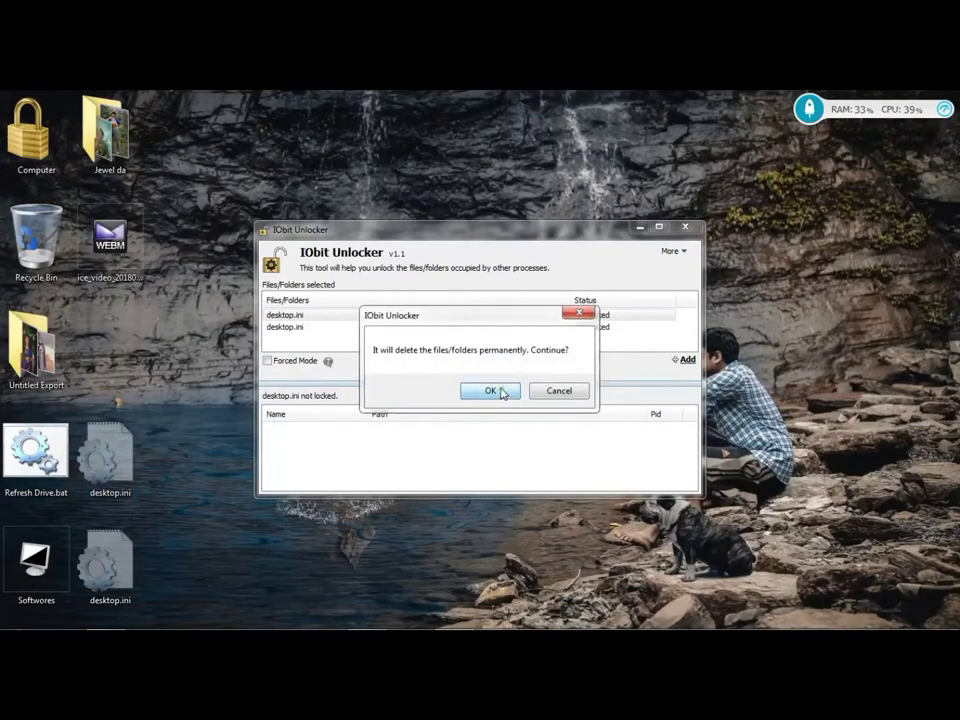
pyautogui.click(490, 391)
pyautogui.click(657, 370)
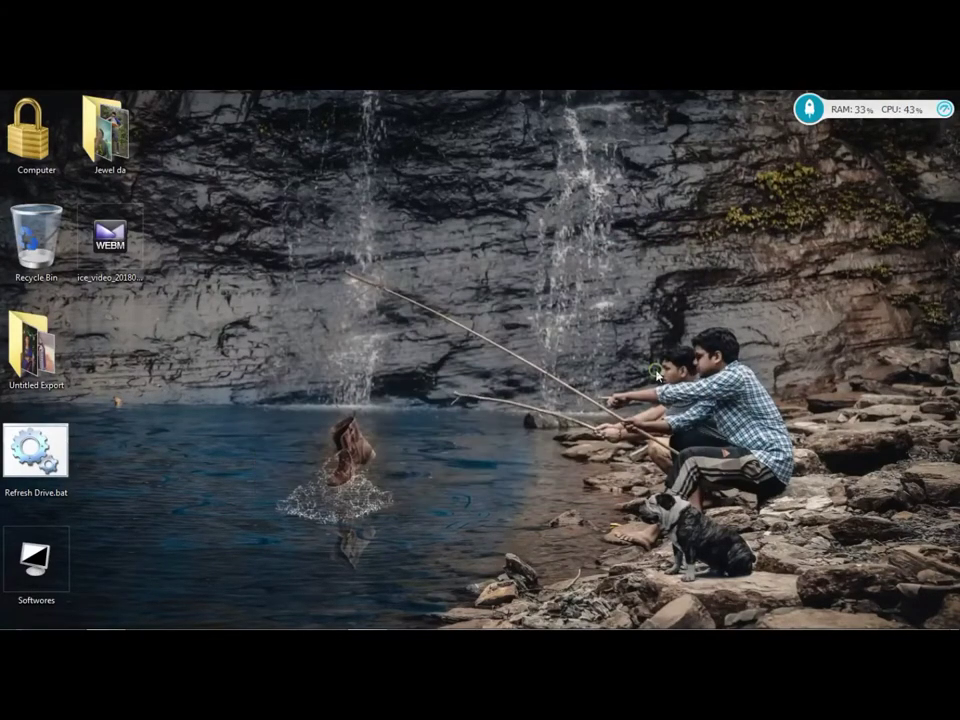
pyautogui.rightClick(527, 297)
pyautogui.click(546, 334)
pyautogui.rightClick(463, 254)
pyautogui.click(498, 294)
# Open the softwores (D:) drive and remove its $RECYCLE.BIN folder using IObit Unlocker's Unlock & Delete.
pyautogui.doubleClick(28, 140)
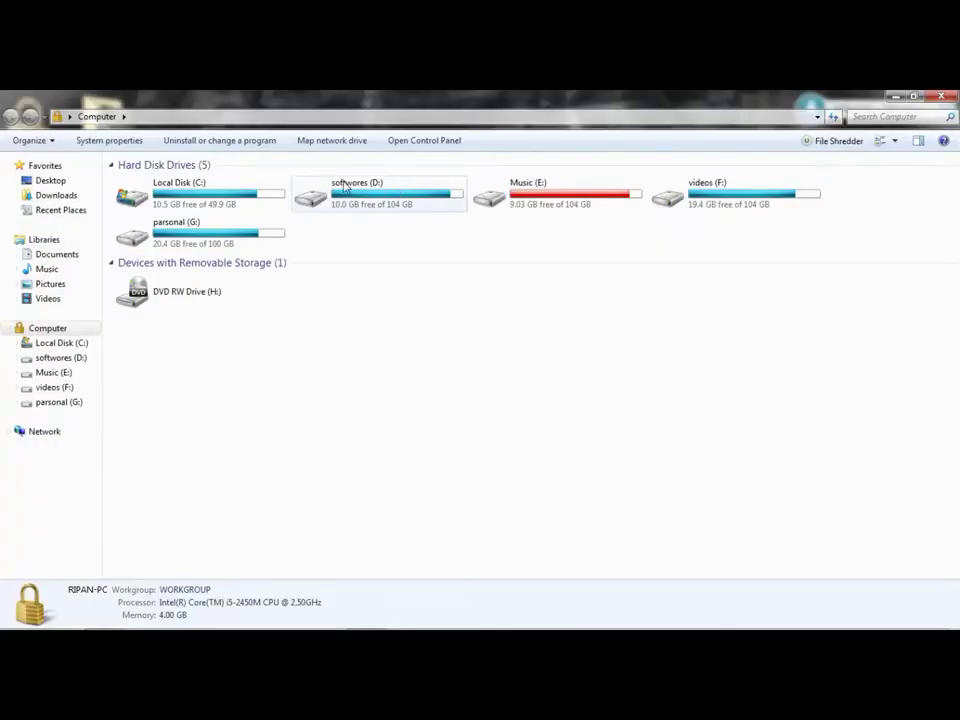
pyautogui.doubleClick(330, 195)
pyautogui.rightClick(150, 203)
pyautogui.moveTo(214, 386)
pyautogui.click(183, 291)
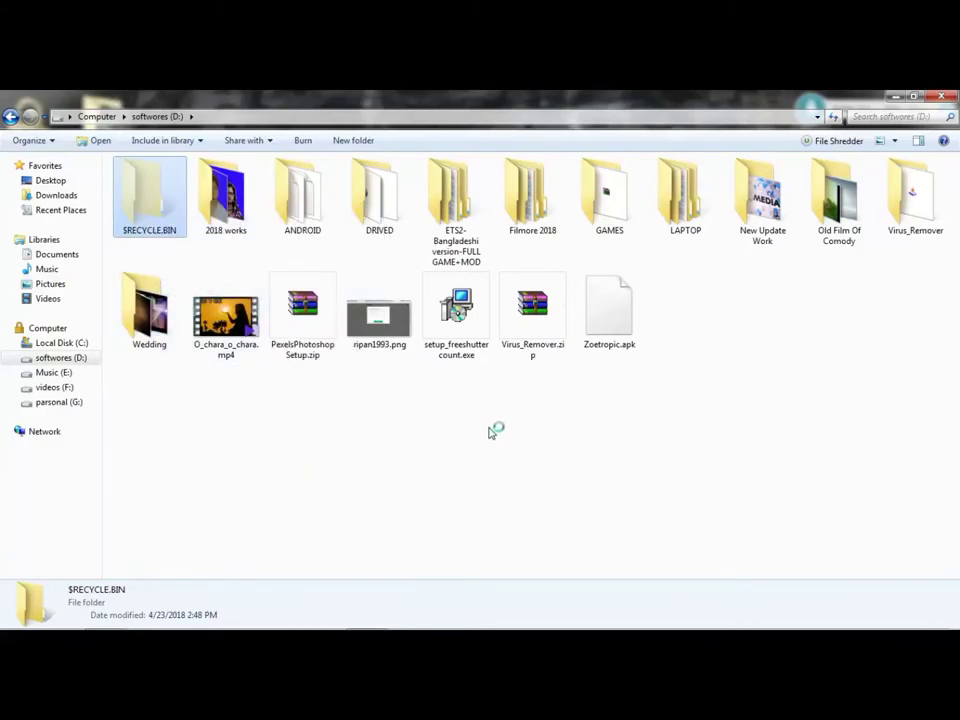
pyautogui.click(516, 367)
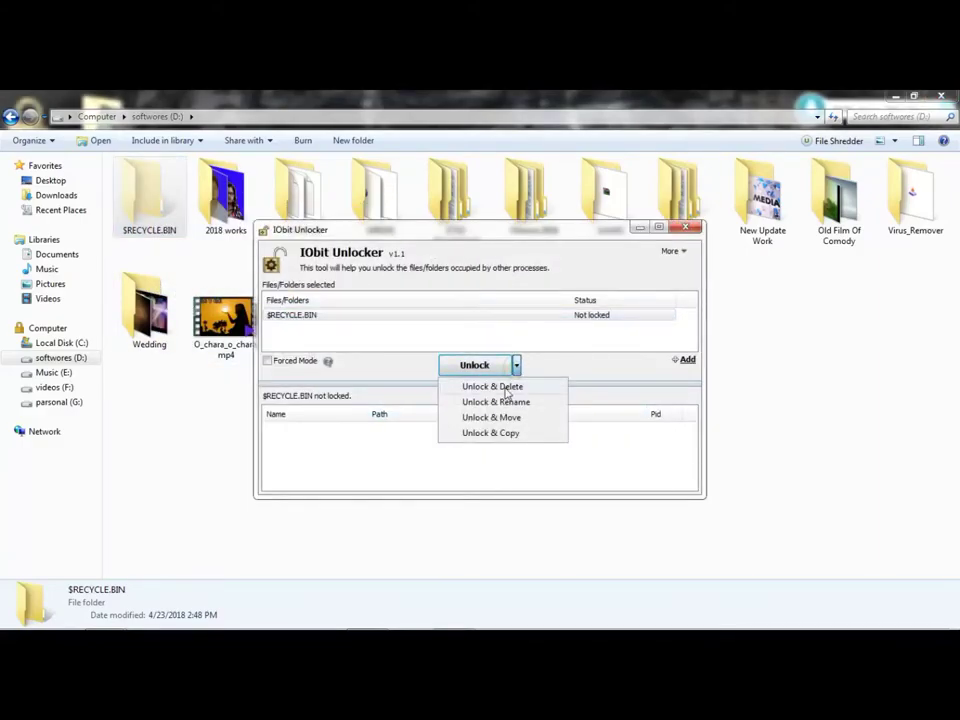
pyautogui.click(495, 384)
pyautogui.click(491, 392)
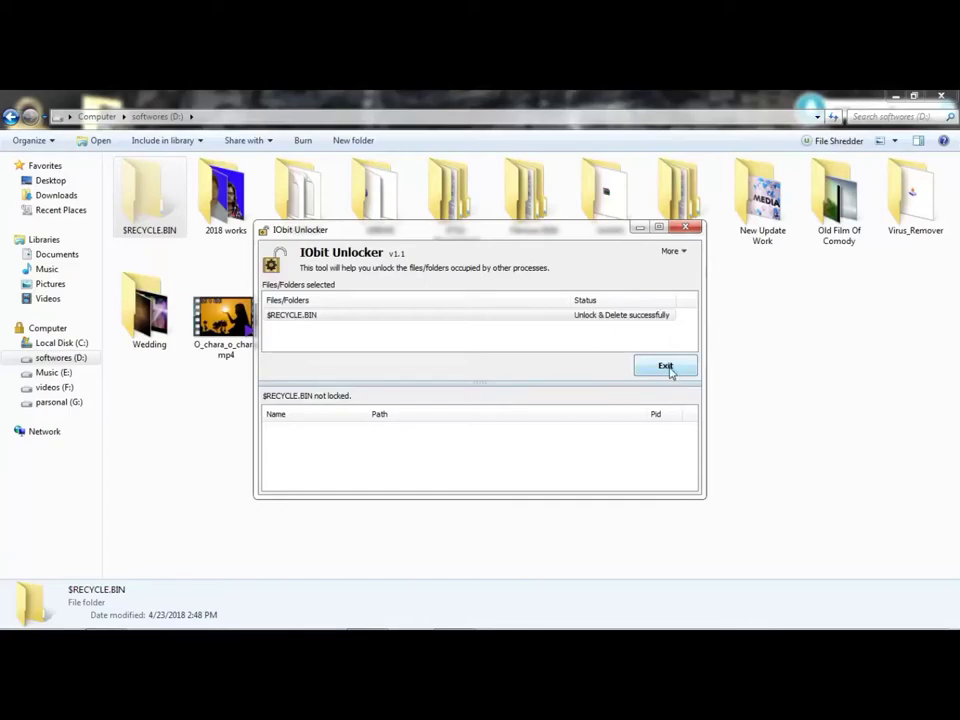
pyautogui.click(667, 367)
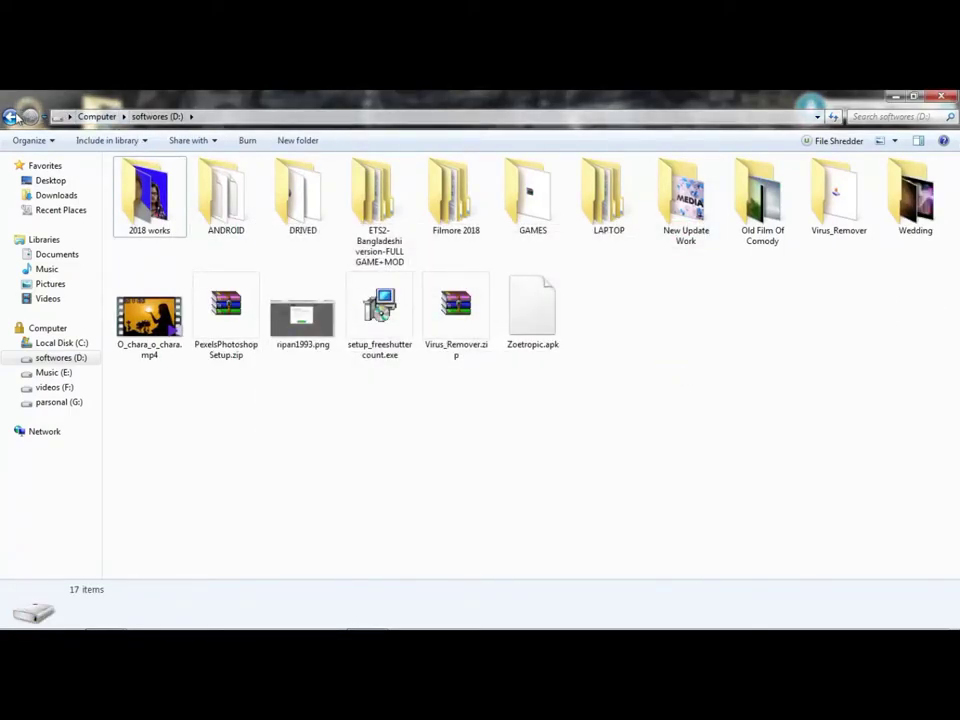
# Go to the Music (E:) drive and remove its $RECYCLE.BIN folder using IObit Unlocker's Unlock & Delete.
pyautogui.click(12, 116)
pyautogui.doubleClick(549, 189)
pyautogui.click(155, 198)
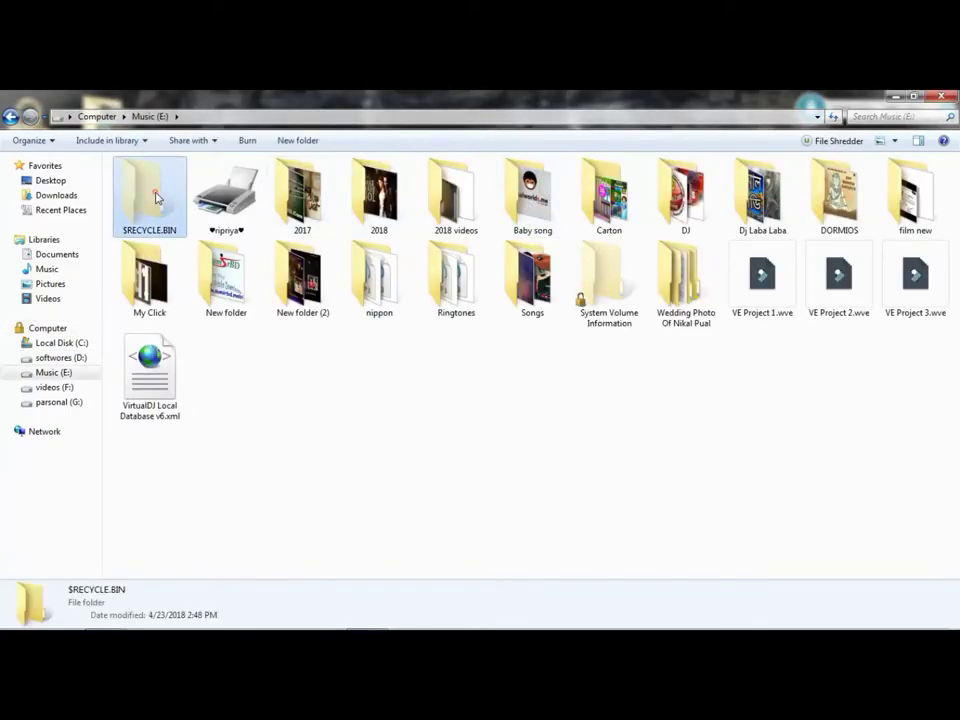
pyautogui.rightClick(155, 198)
pyautogui.click(218, 282)
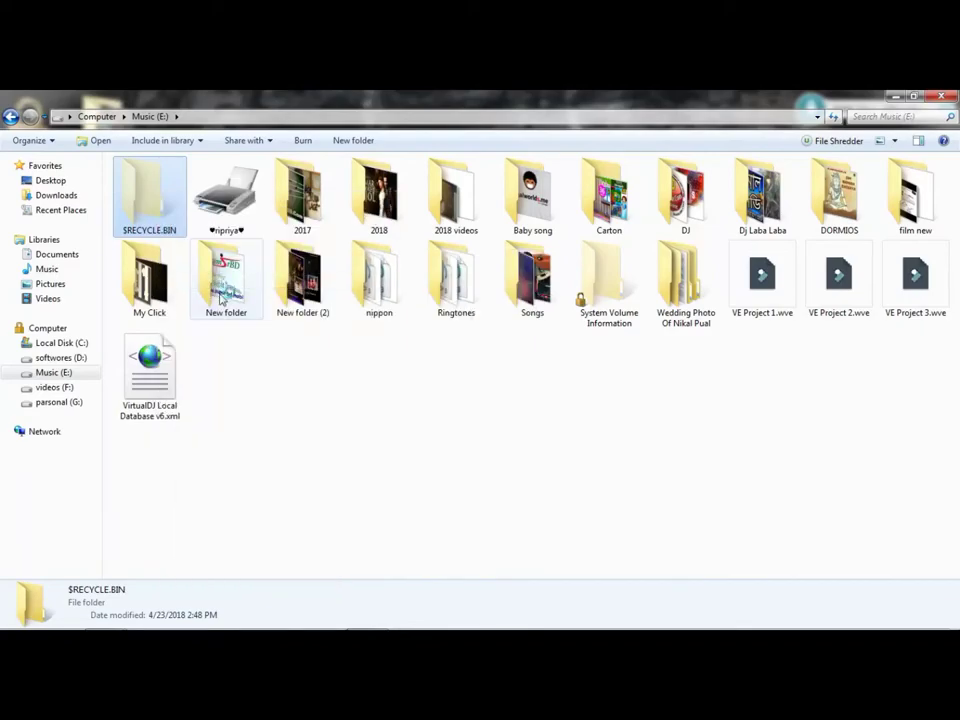
pyautogui.click(516, 366)
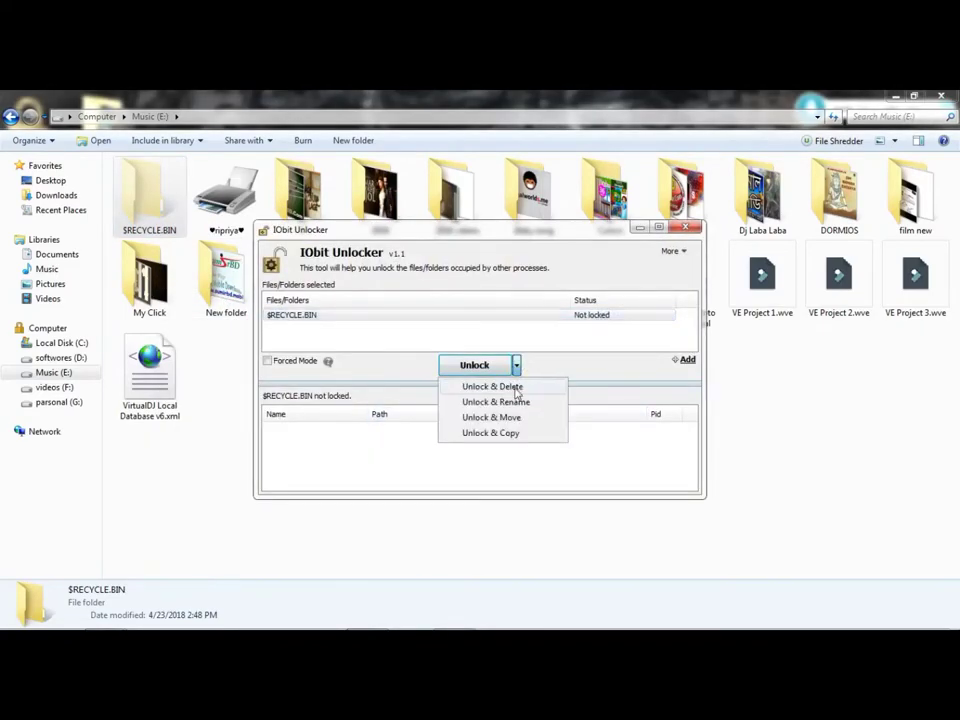
pyautogui.click(495, 387)
pyautogui.click(490, 391)
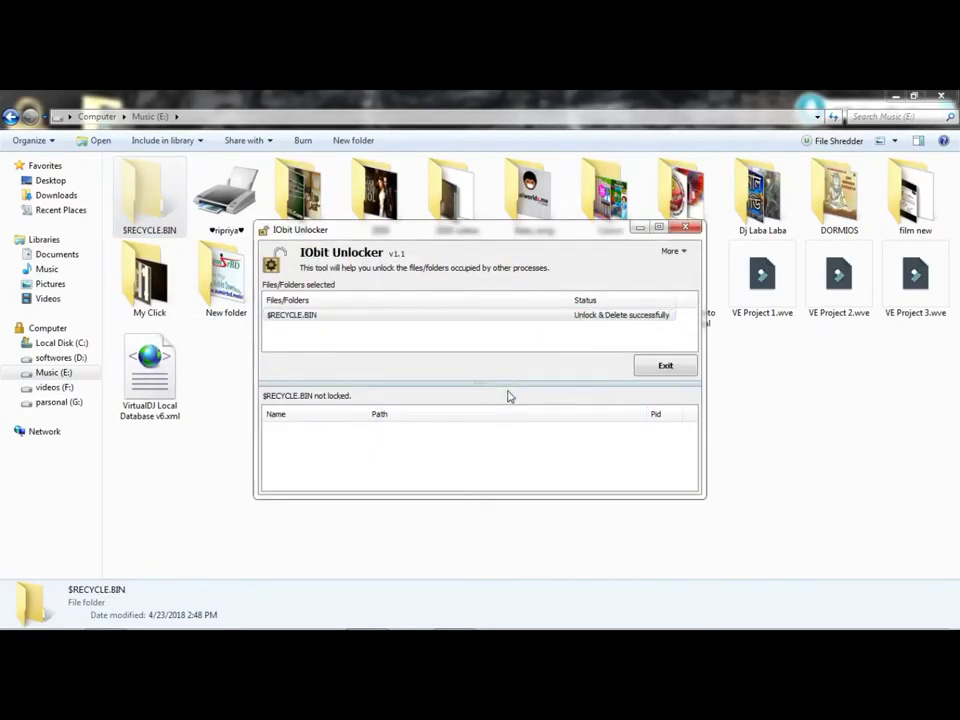
pyautogui.click(675, 372)
# Unlock and delete the System Volume Information folder on the Music (E:) drive with IObit Unlocker, and refresh the folder view.
pyautogui.click(522, 282)
pyautogui.rightClick(538, 250)
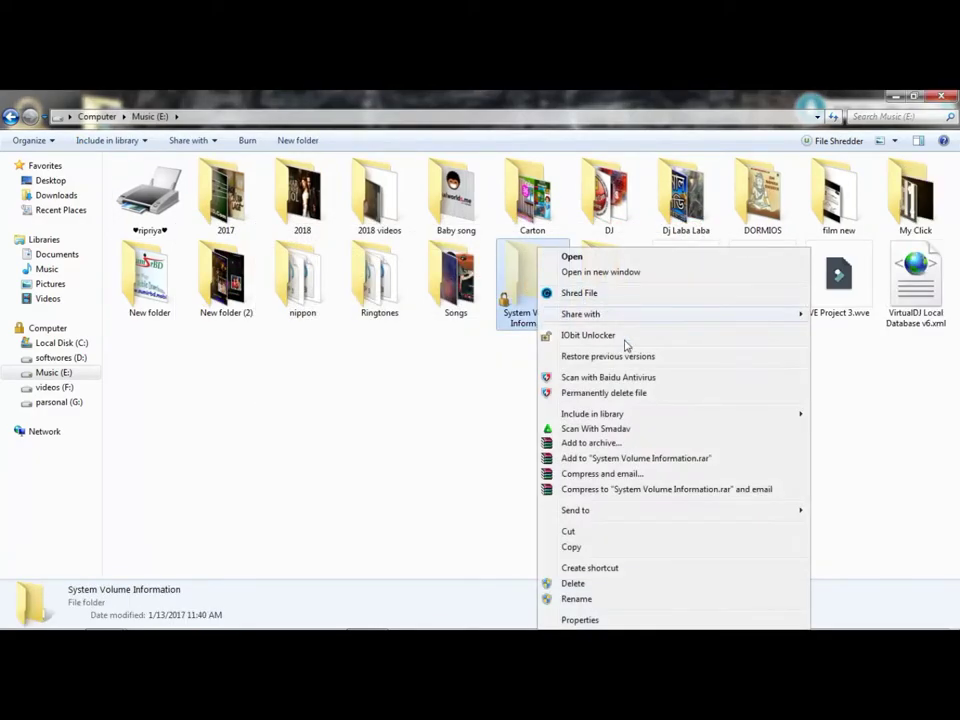
pyautogui.click(570, 335)
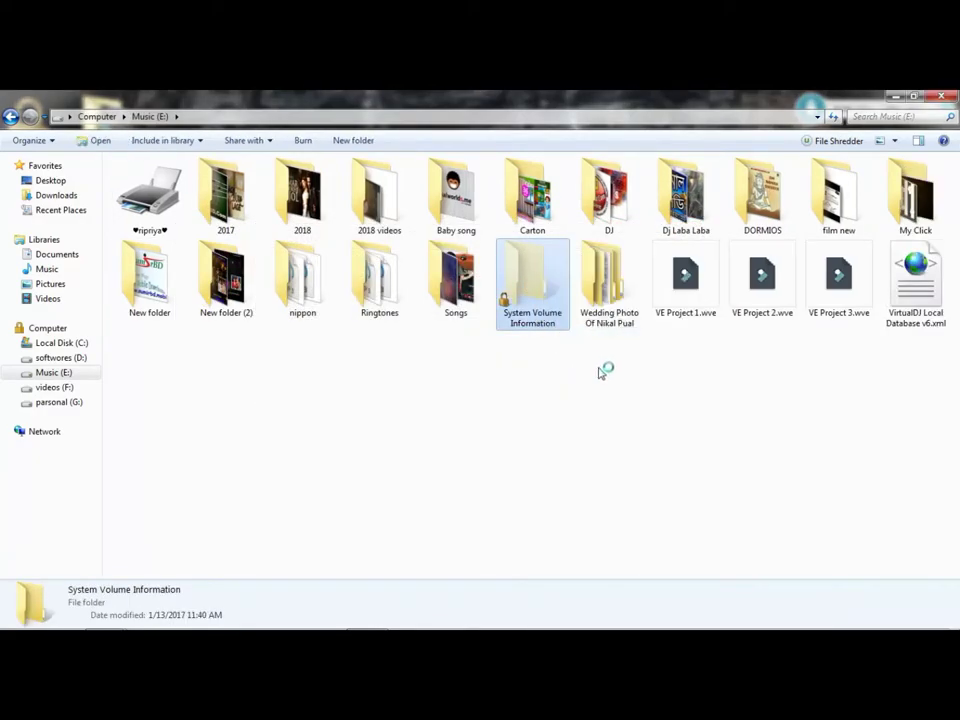
pyautogui.click(516, 365)
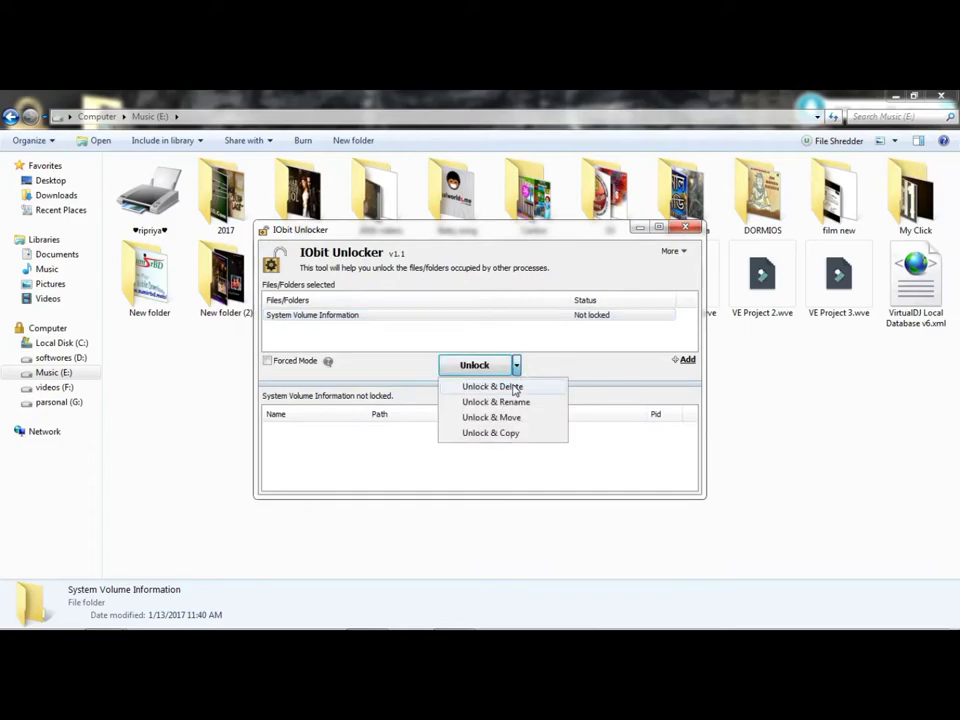
pyautogui.click(515, 388)
pyautogui.click(512, 392)
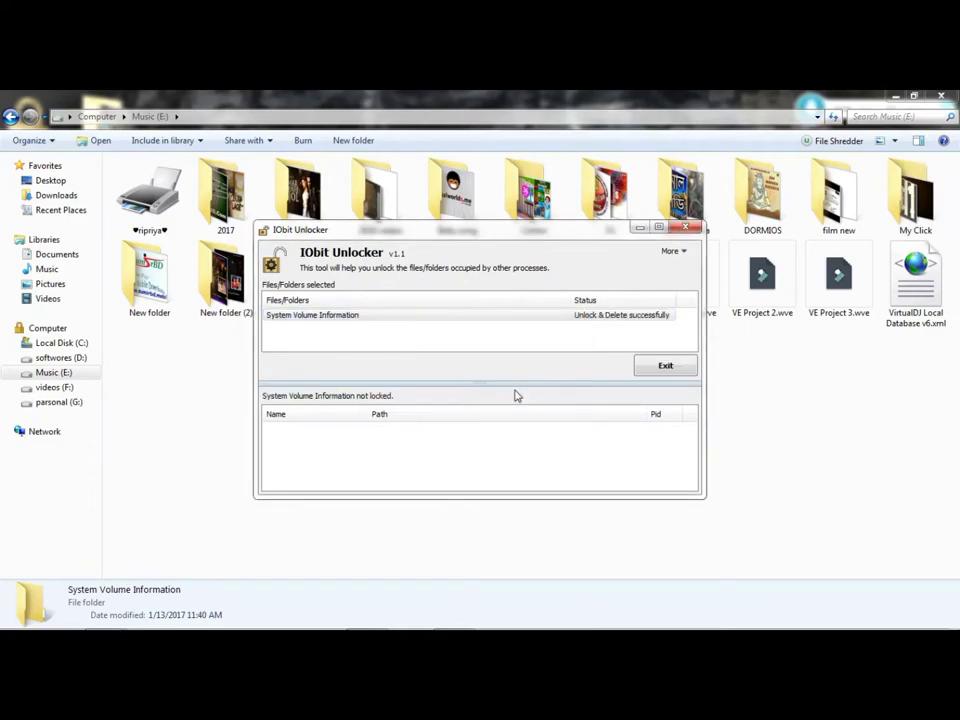
pyautogui.click(654, 367)
pyautogui.rightClick(708, 383)
pyautogui.click(750, 433)
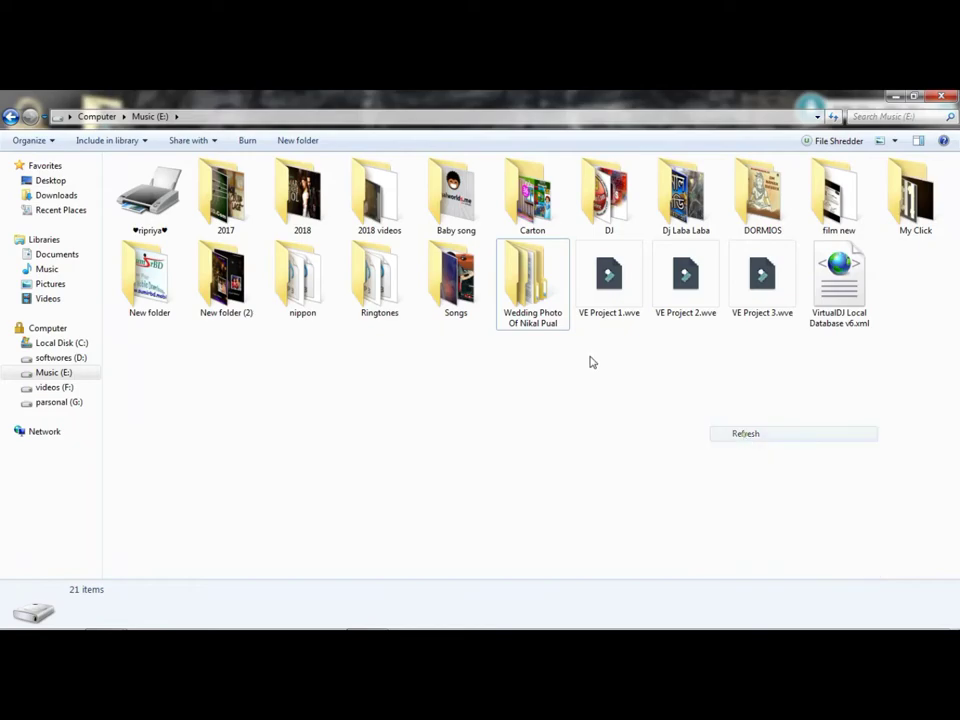
# Go to the videos (F:) drive and remove its $RECYCLE.BIN folder using IObit Unlocker's Unlock & Delete.
pyautogui.click(11, 116)
pyautogui.doubleClick(694, 195)
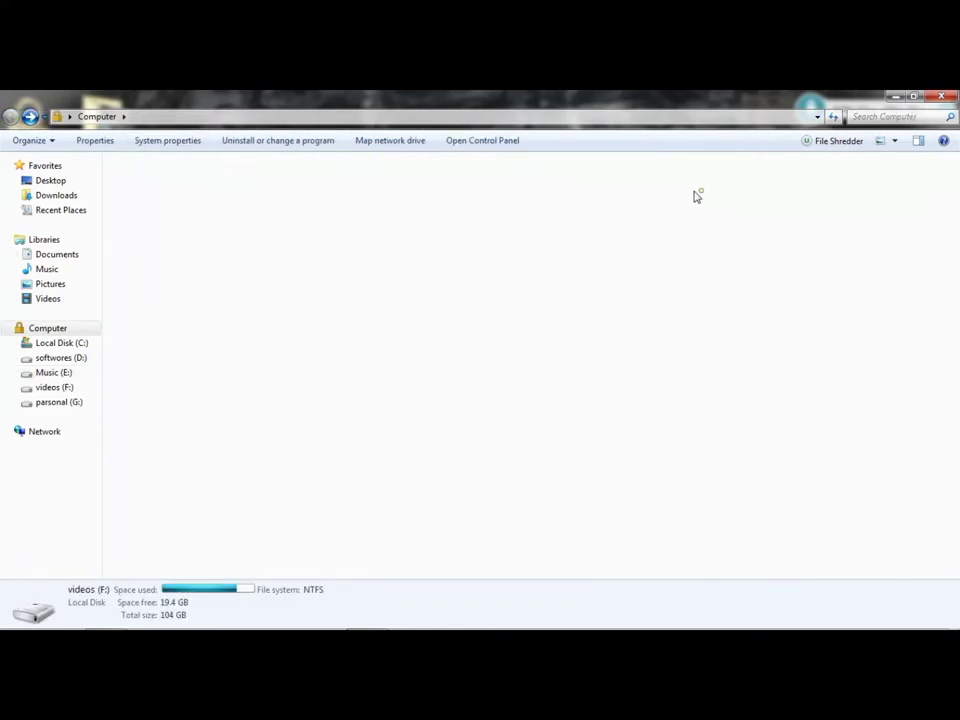
pyautogui.rightClick(158, 200)
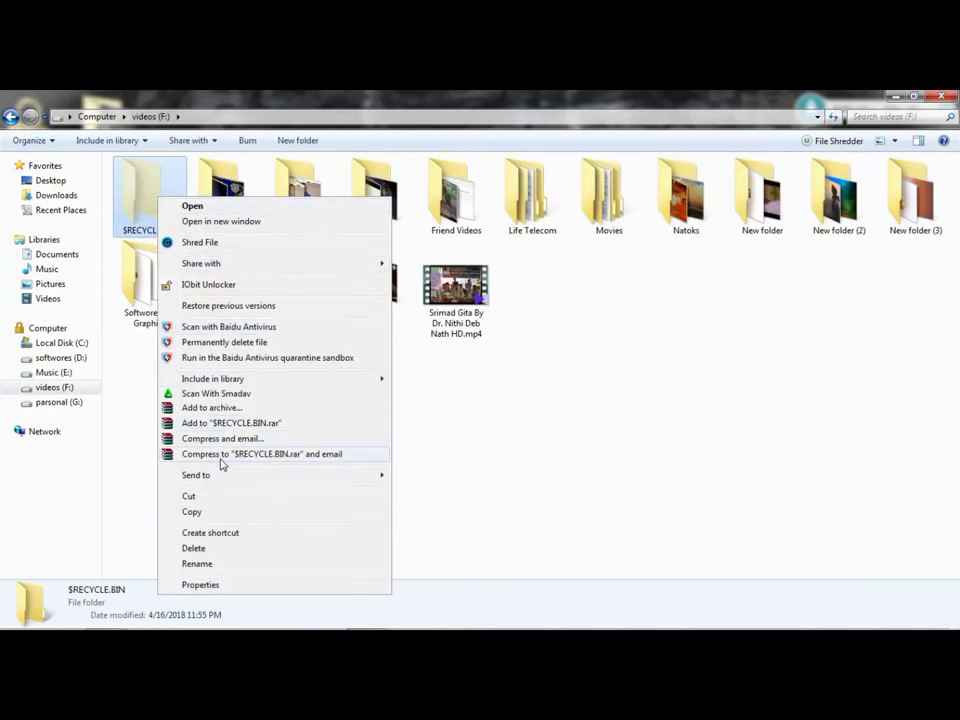
pyautogui.click(207, 285)
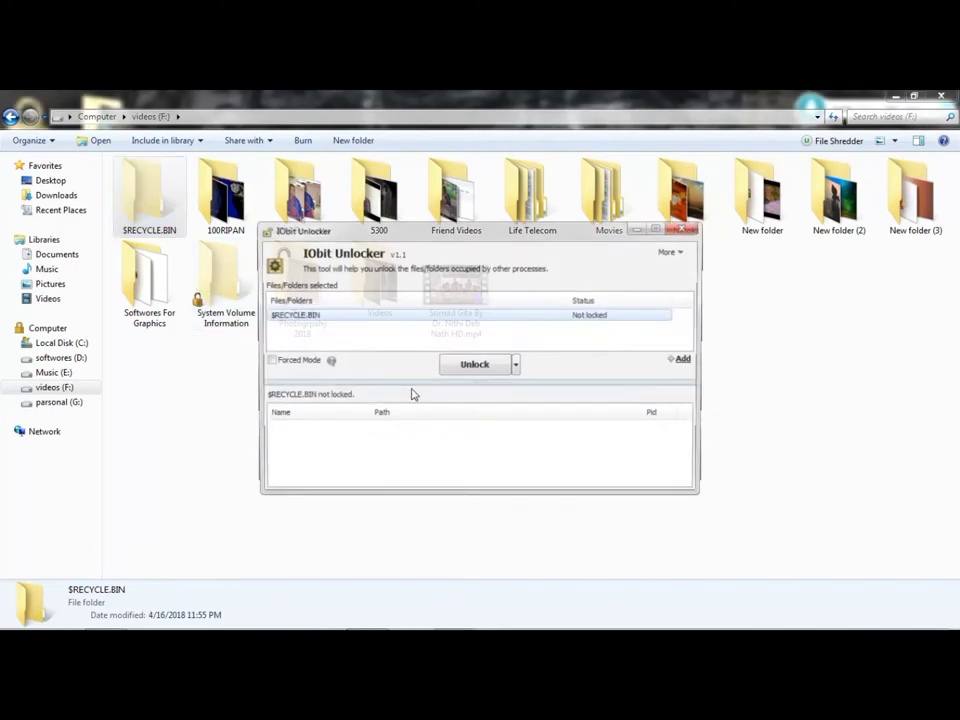
pyautogui.click(516, 365)
pyautogui.click(512, 386)
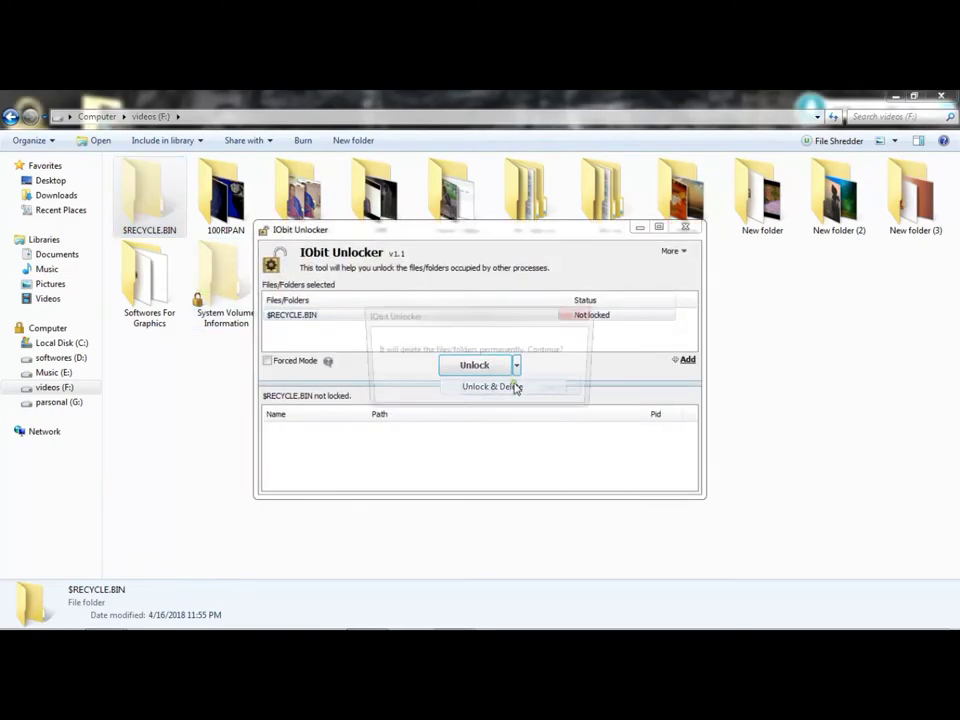
pyautogui.click(490, 391)
pyautogui.click(665, 370)
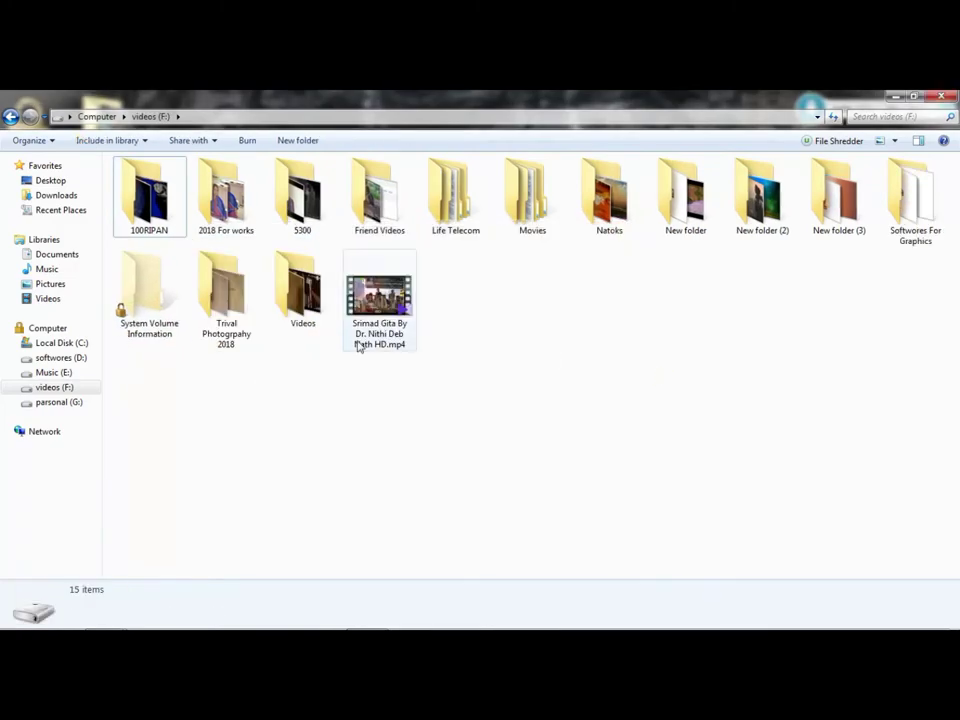
# Unlock and delete the System Volume Information folder on the videos (F:) drive with IObit Unlocker.
pyautogui.rightClick(161, 300)
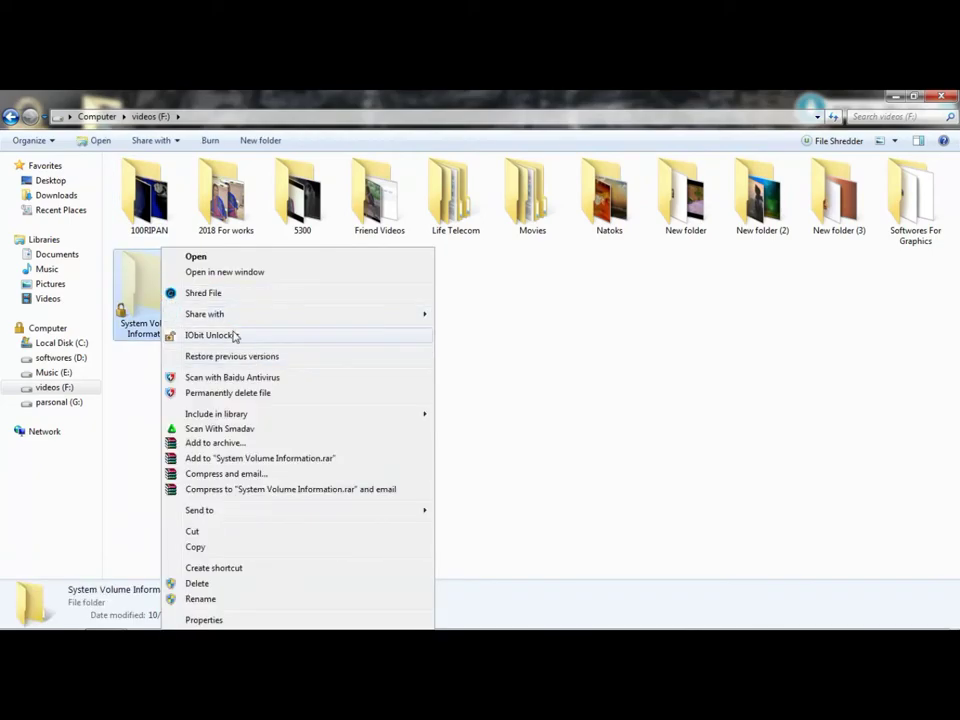
pyautogui.click(236, 336)
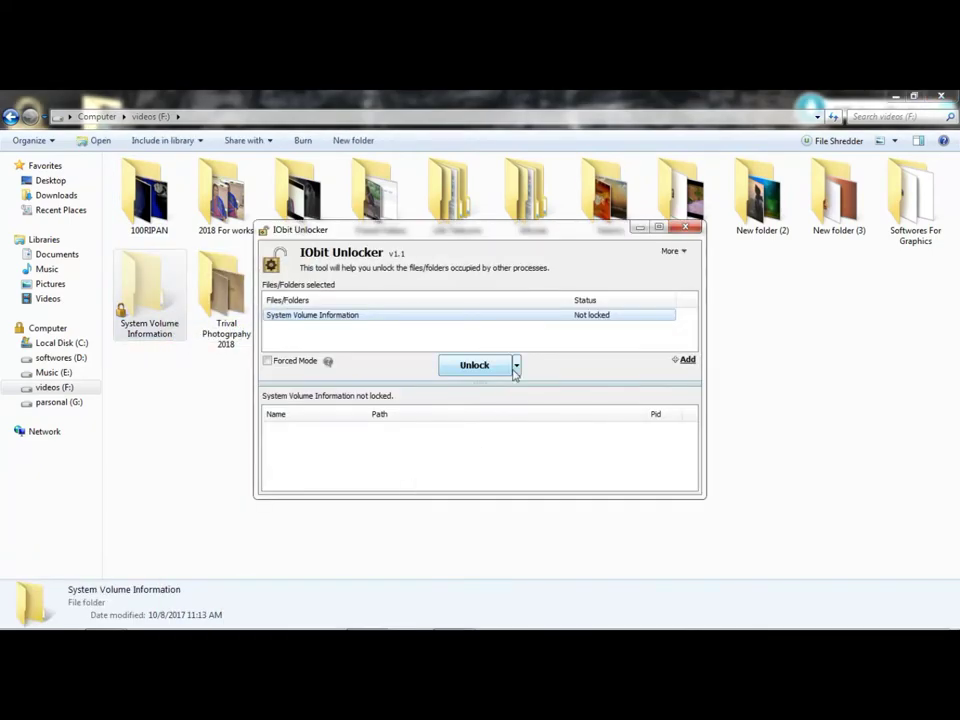
pyautogui.click(516, 365)
pyautogui.click(516, 386)
pyautogui.click(495, 389)
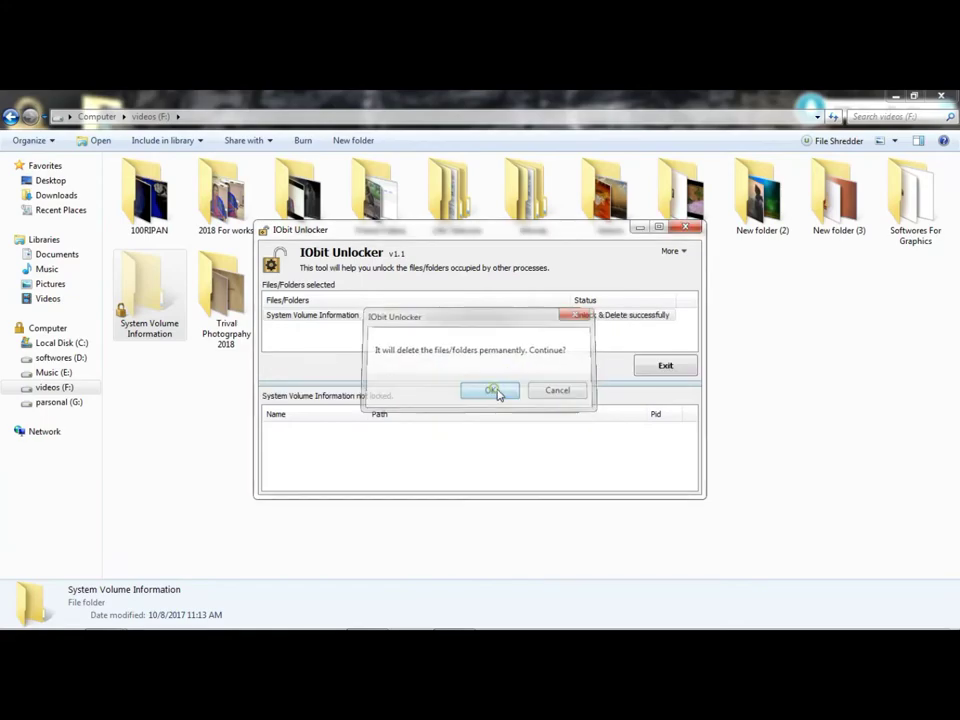
# Go to the parsonal (G:) drive and remove its $RECYCLE.BIN folder using IObit Unlocker's Unlock & Delete.
pyautogui.click(10, 117)
pyautogui.doubleClick(261, 229)
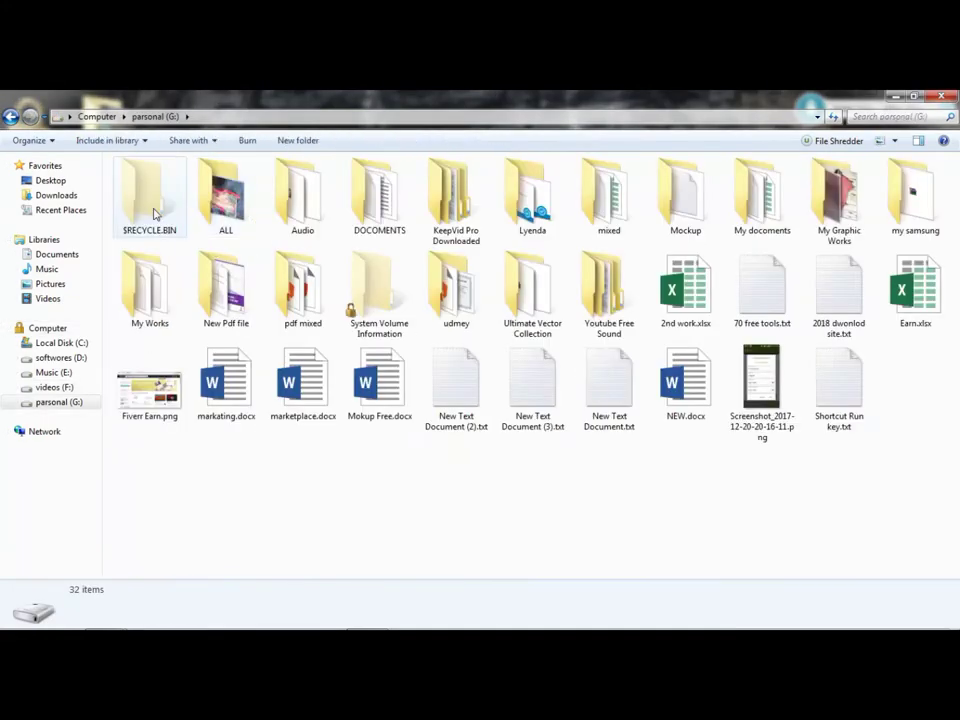
pyautogui.rightClick(168, 213)
pyautogui.click(203, 296)
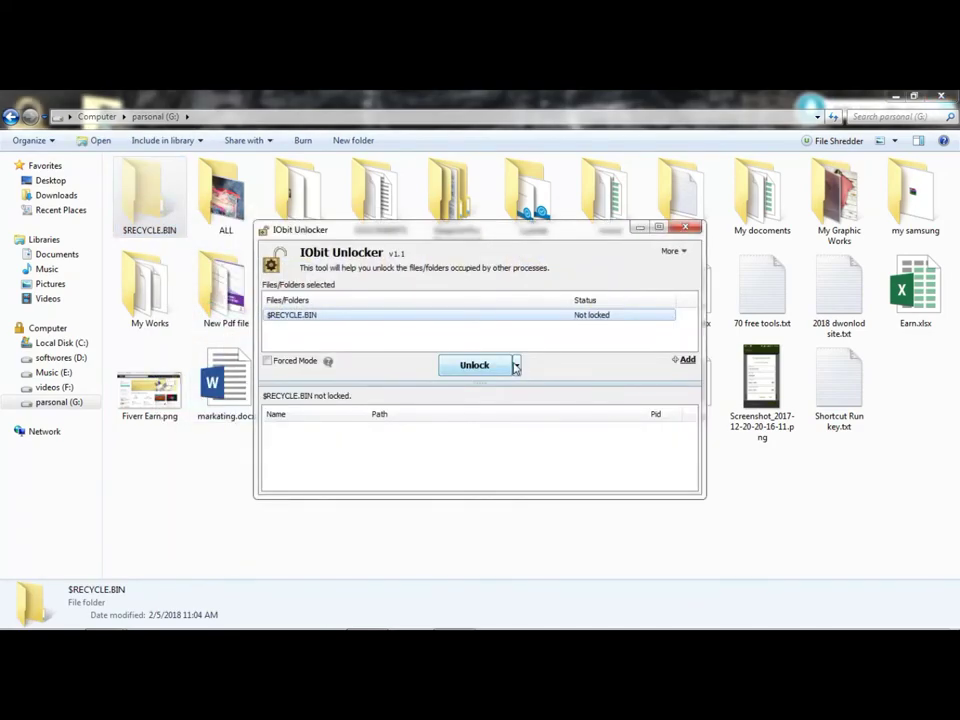
pyautogui.click(516, 366)
pyautogui.click(518, 387)
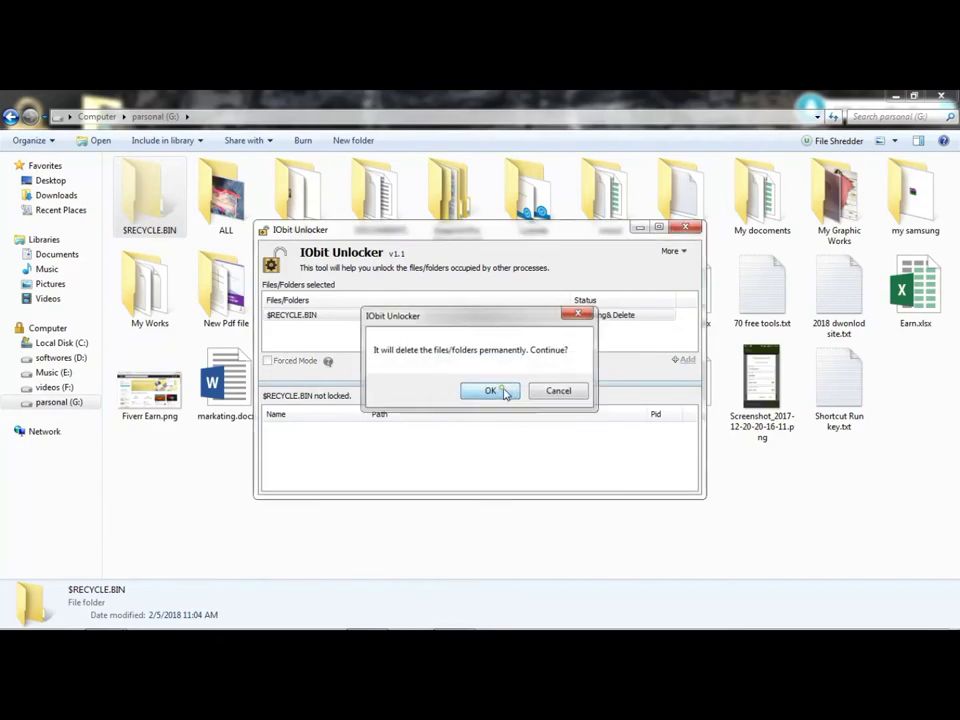
pyautogui.click(505, 391)
pyautogui.click(681, 373)
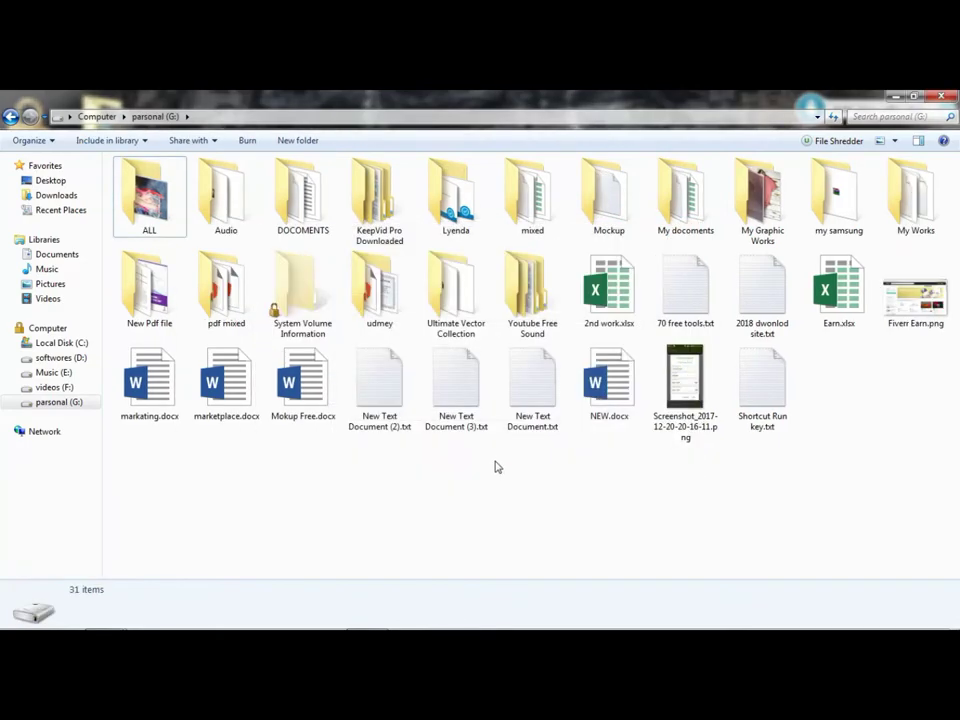
# Unlock and delete the System Volume Information folder on the parsonal (G:) drive with IObit Unlocker, and refresh the folder view.
pyautogui.rightClick(328, 304)
pyautogui.moveTo(399, 421)
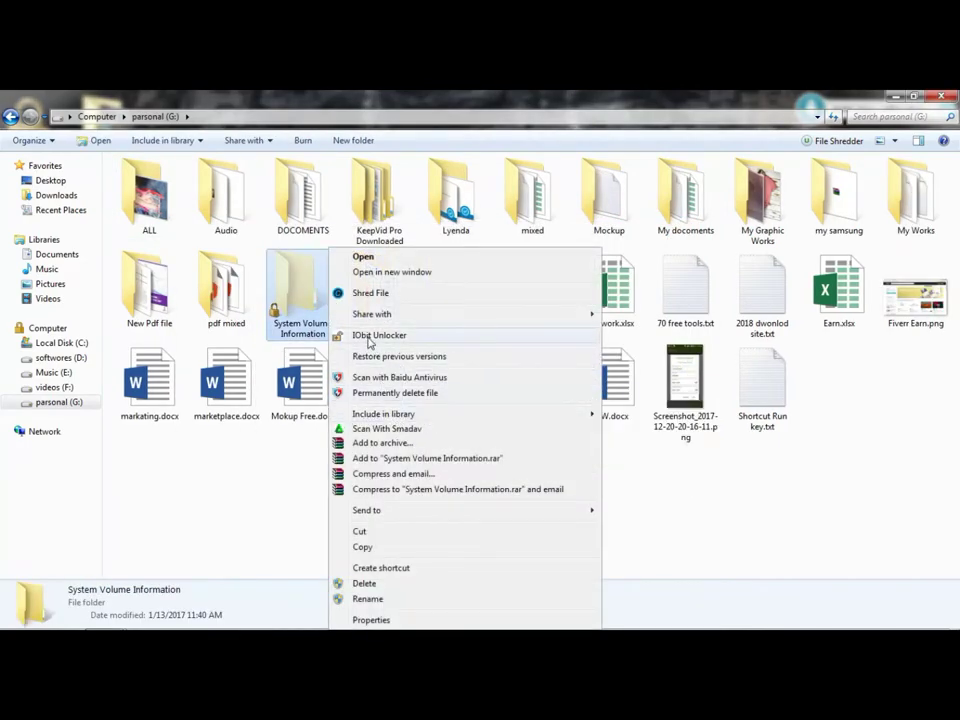
pyautogui.click(370, 335)
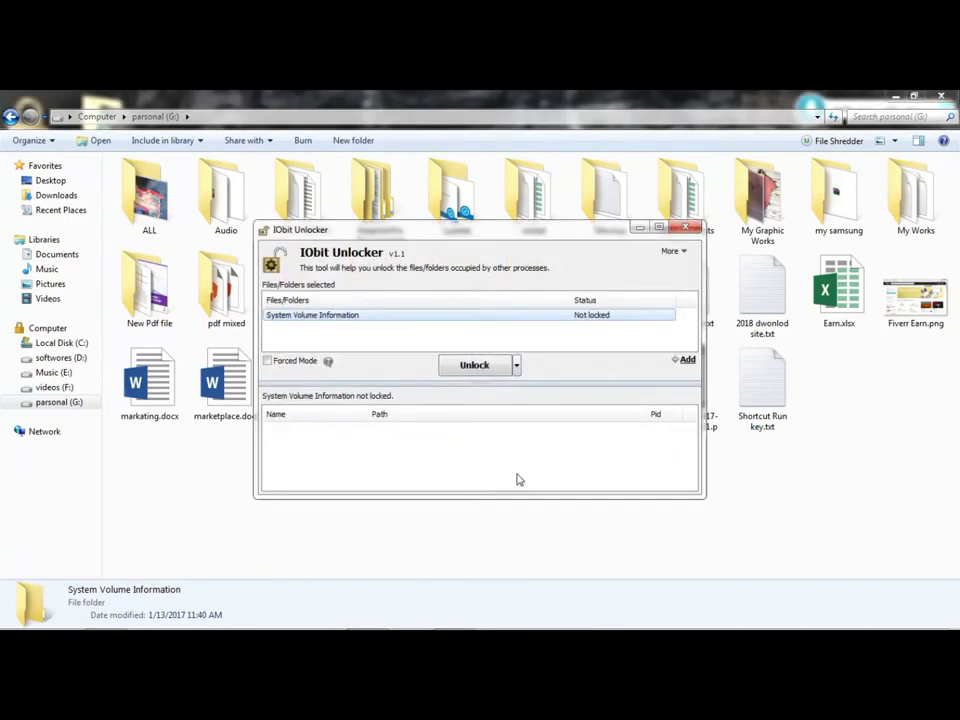
pyautogui.click(516, 366)
pyautogui.click(520, 386)
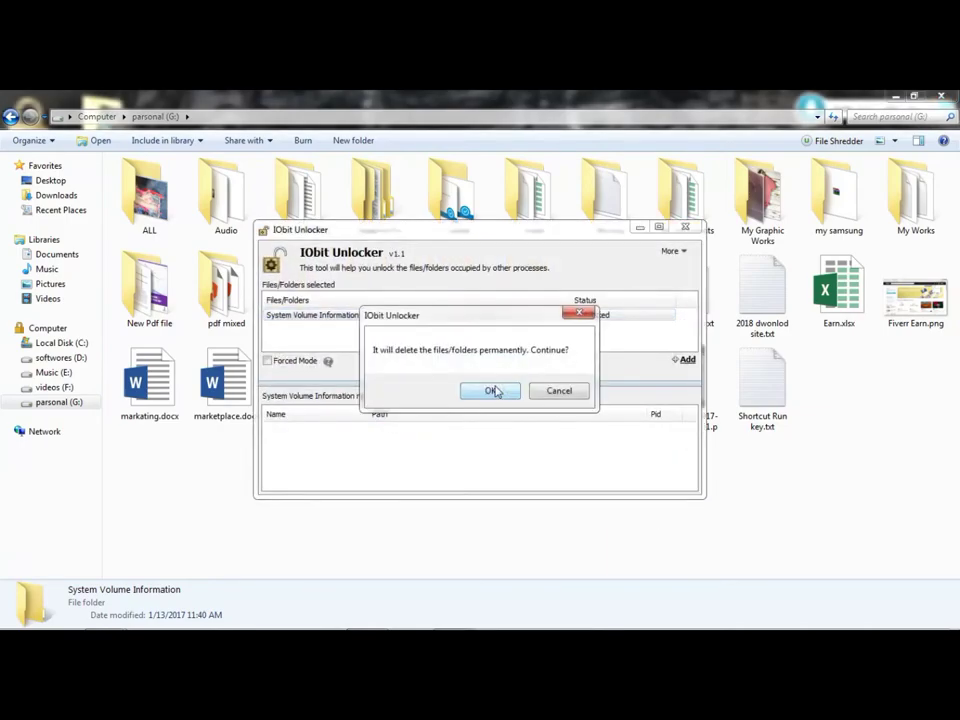
pyautogui.click(491, 391)
pyautogui.click(657, 367)
pyautogui.rightClick(767, 407)
pyautogui.click(795, 454)
# Leave the parsonal (G:) drive, close the Computer window and refresh the desktop.
pyautogui.click(9, 117)
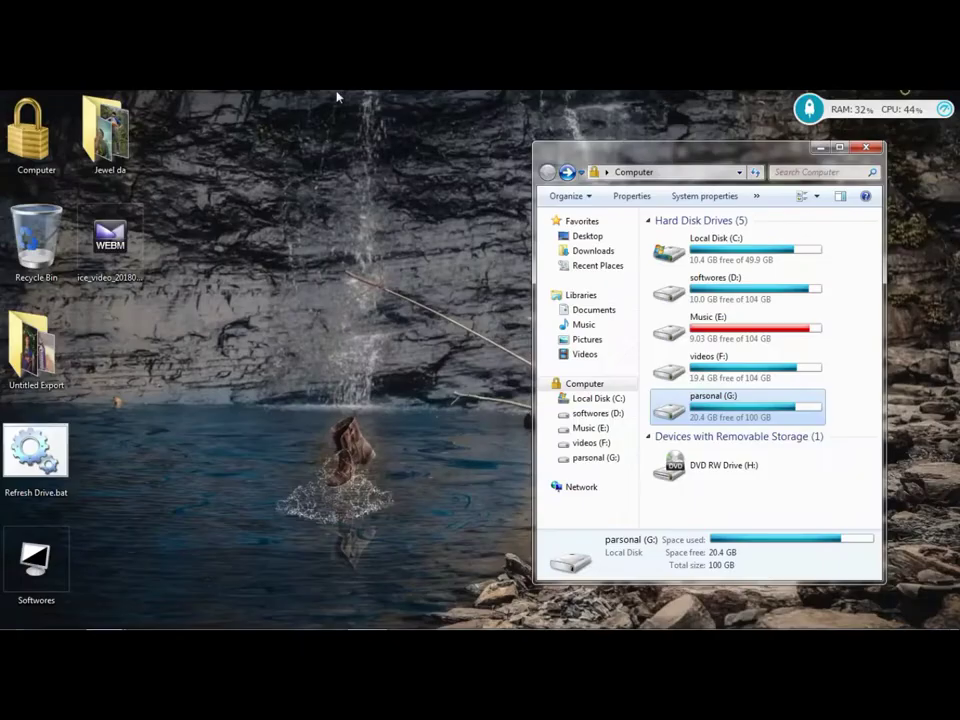
pyautogui.click(872, 149)
pyautogui.rightClick(424, 129)
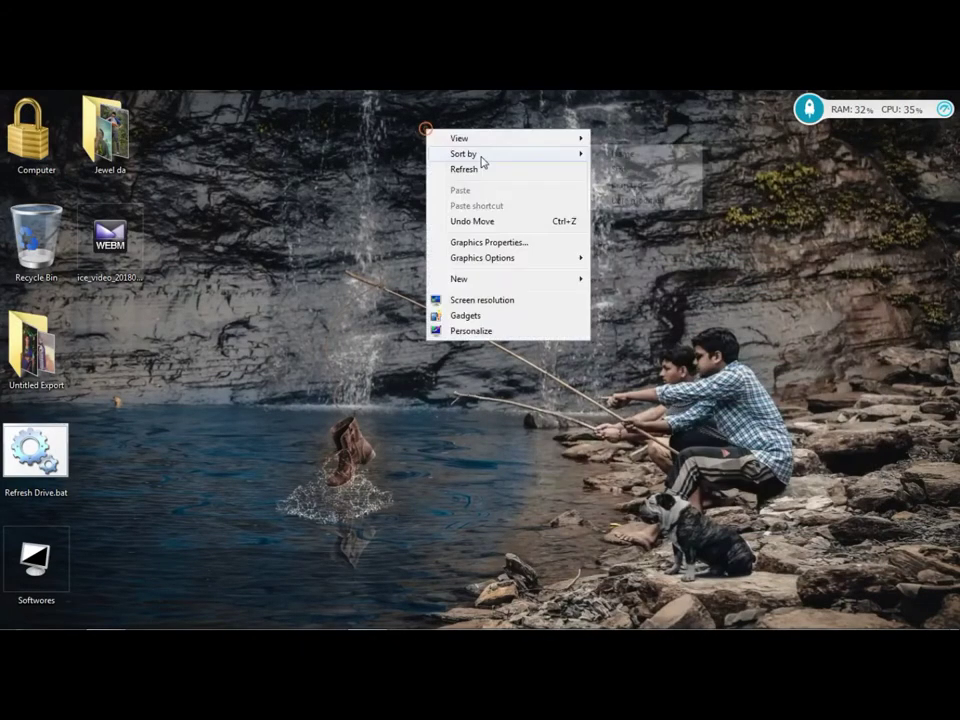
pyautogui.click(462, 167)
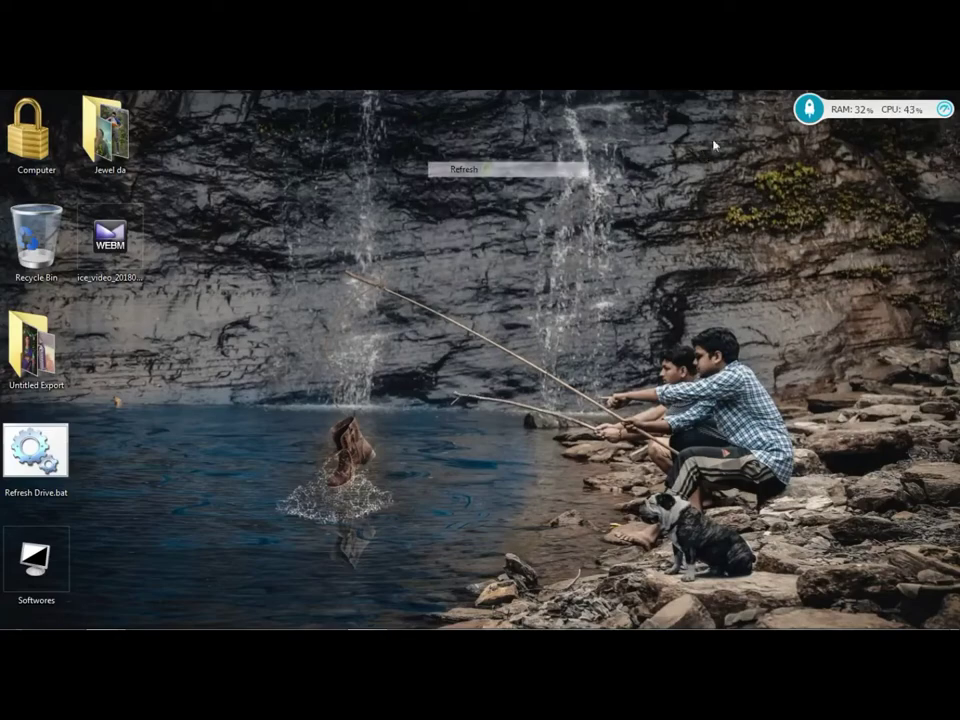
pyautogui.doubleClick(46, 150)
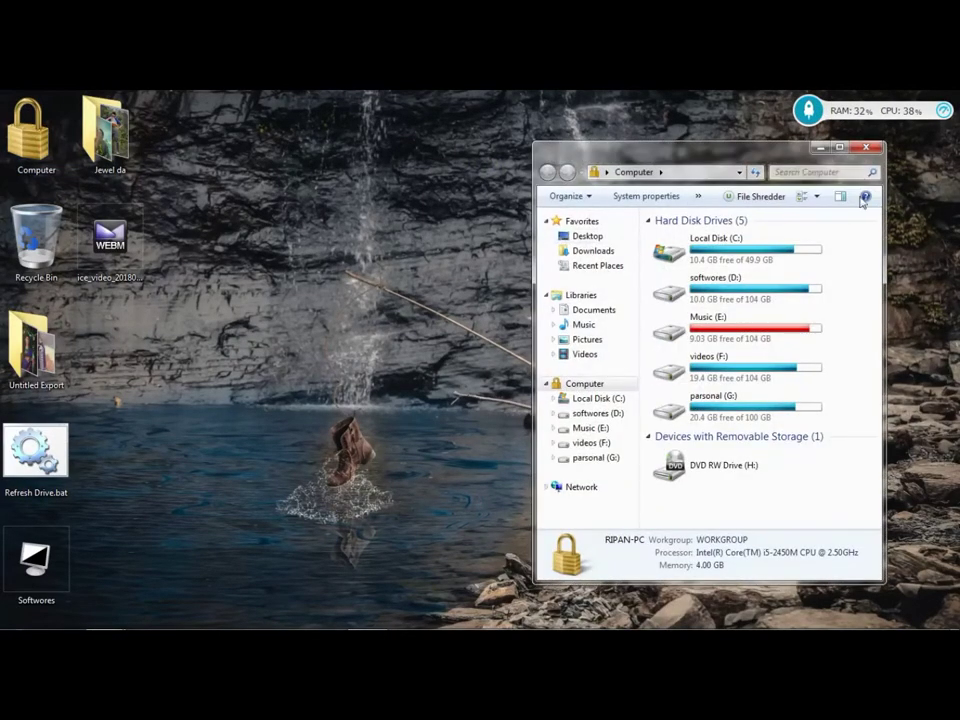
pyautogui.click(564, 196)
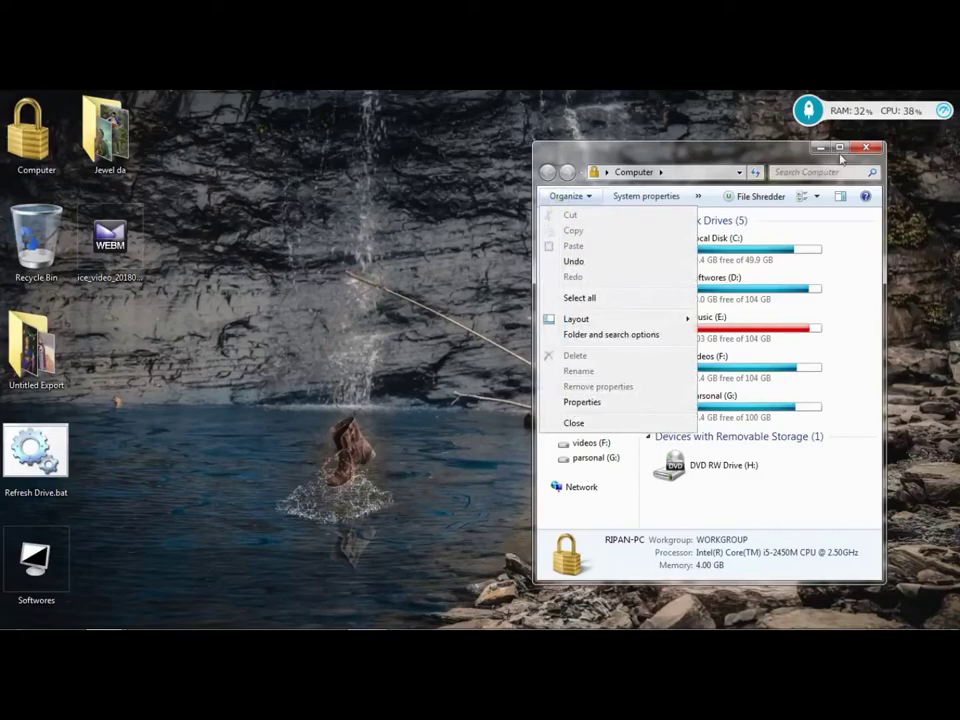
pyautogui.click(840, 150)
pyautogui.click(45, 141)
pyautogui.click(72, 279)
pyautogui.click(69, 176)
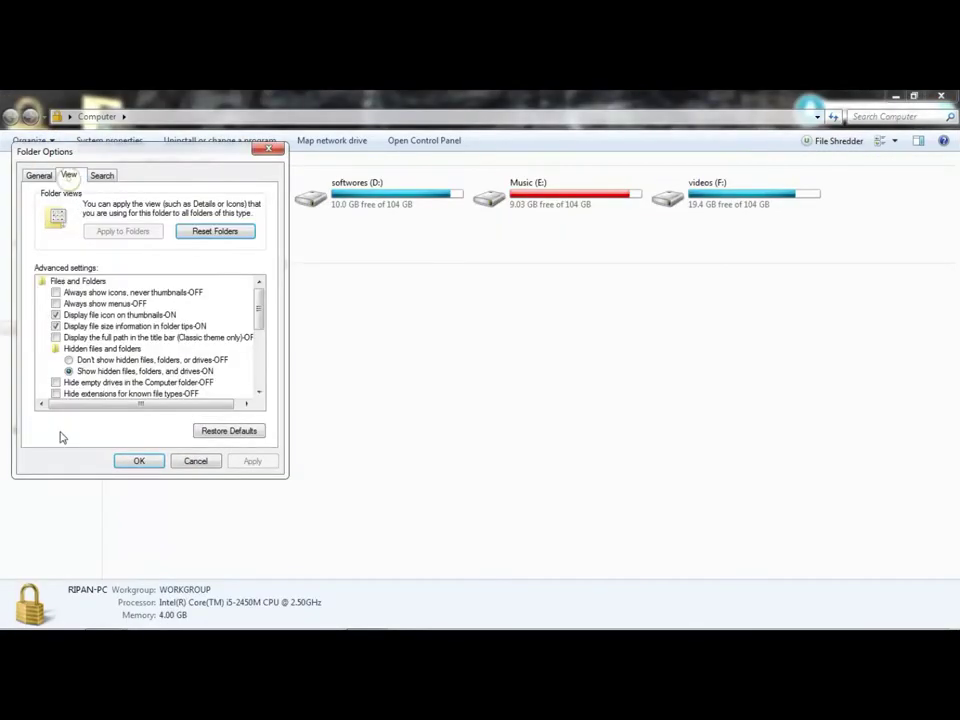
pyautogui.press('Return')
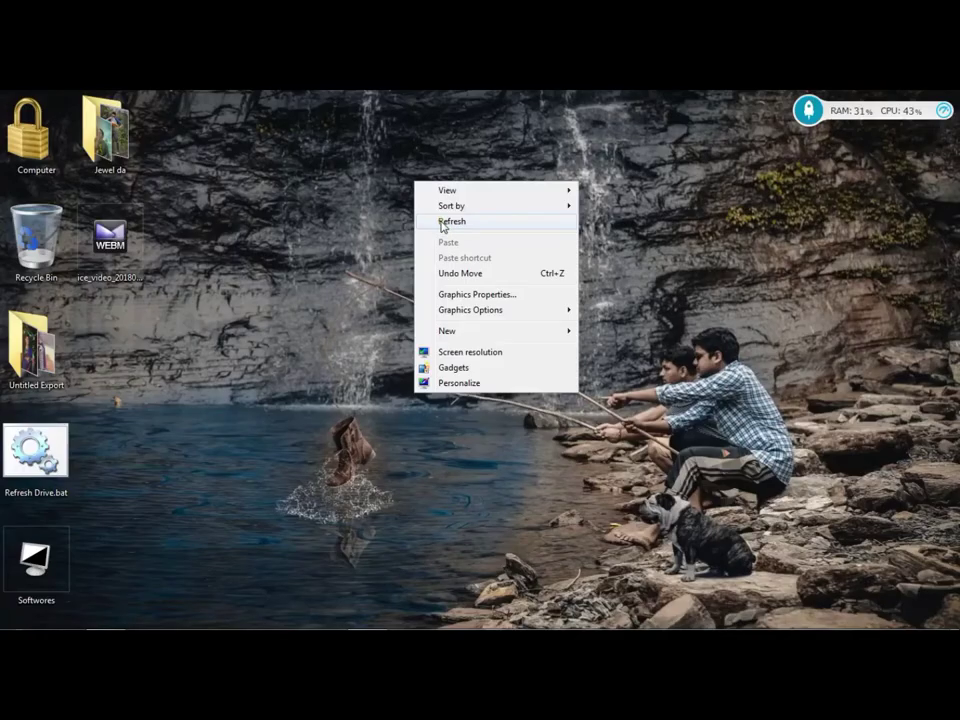
pyautogui.click(443, 226)
pyautogui.rightClick(337, 189)
pyautogui.click(396, 221)
# Open Computer and restore the default advanced view settings in Folder Options.
pyautogui.doubleClick(55, 173)
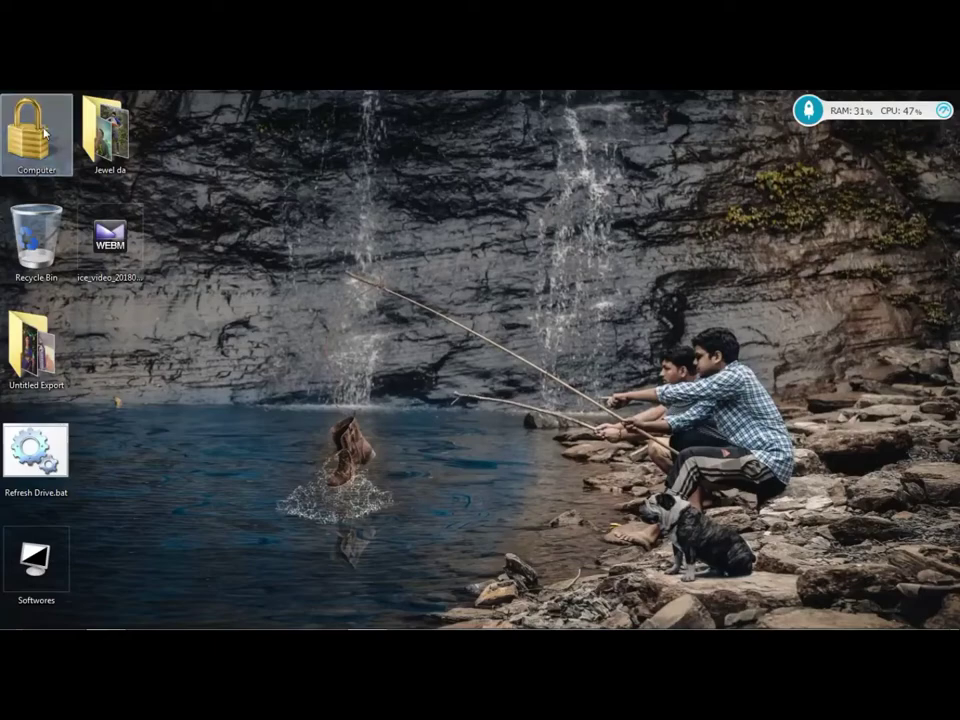
pyautogui.click(30, 142)
pyautogui.click(100, 281)
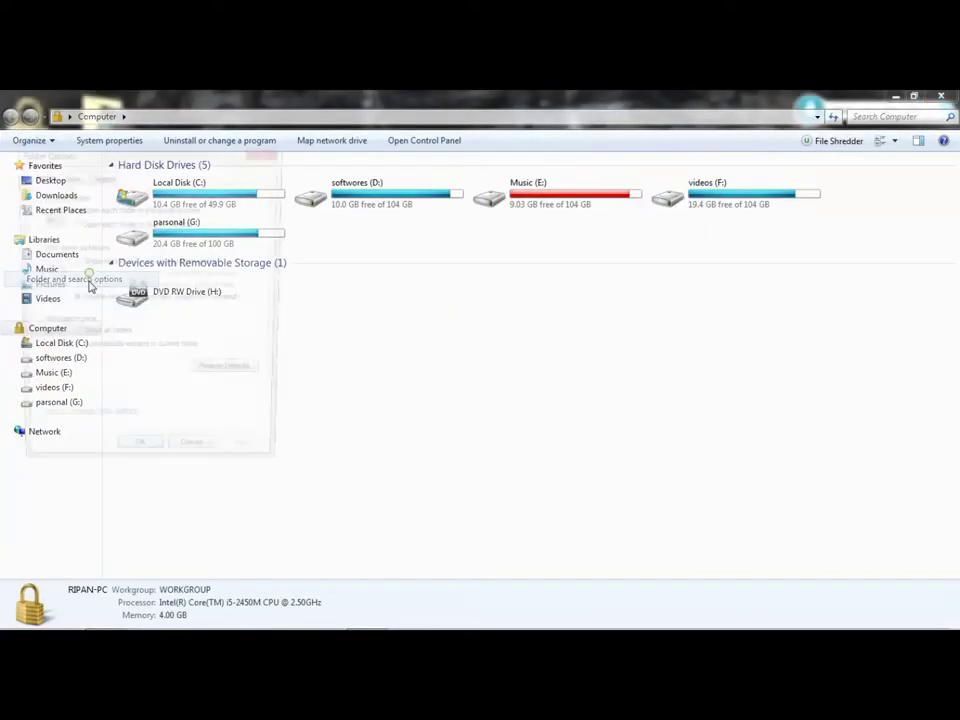
pyautogui.click(145, 464)
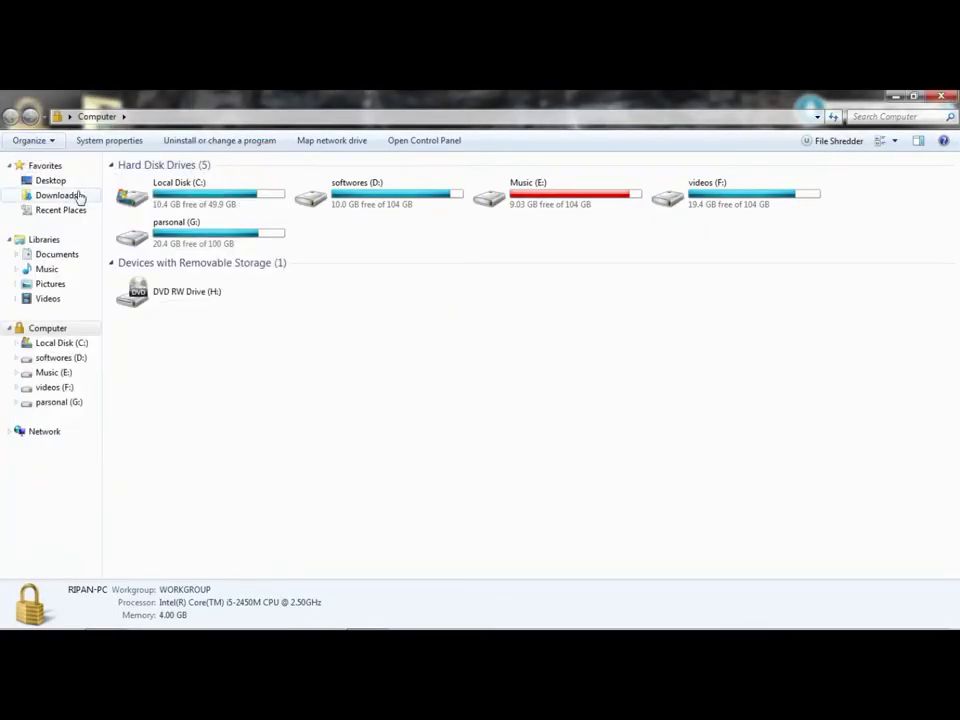
pyautogui.click(30, 141)
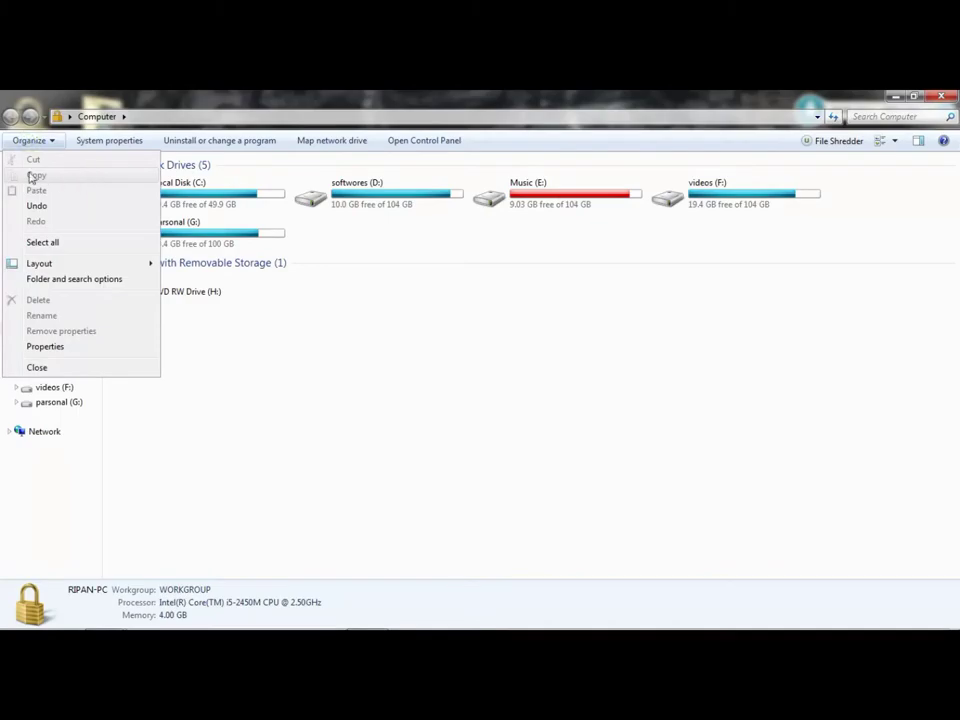
pyautogui.click(56, 281)
pyautogui.click(68, 175)
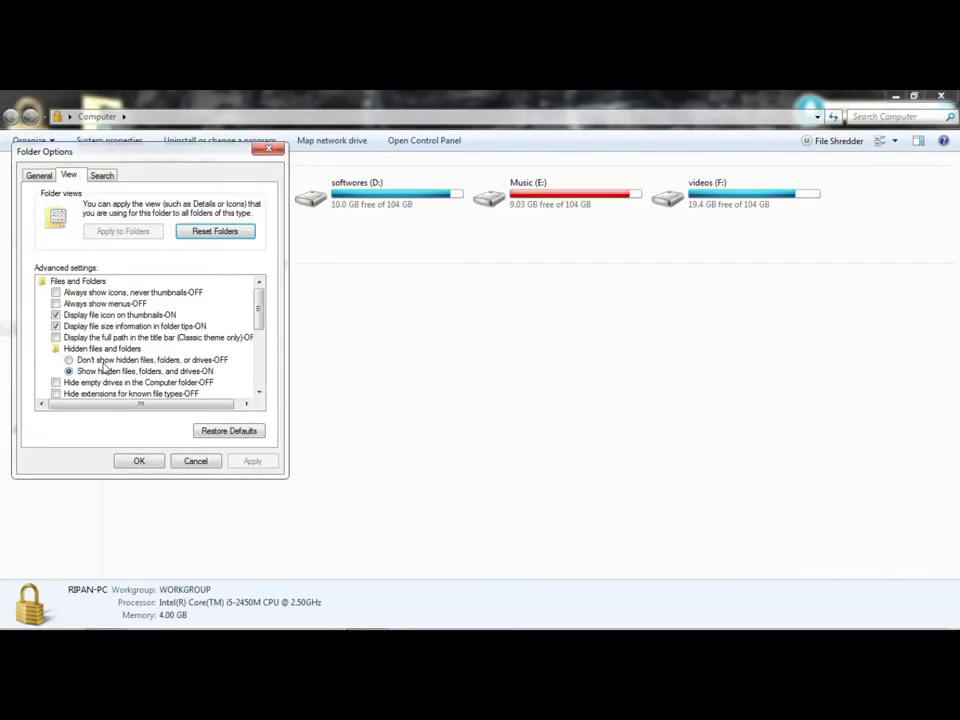
pyautogui.click(230, 431)
pyautogui.click(137, 462)
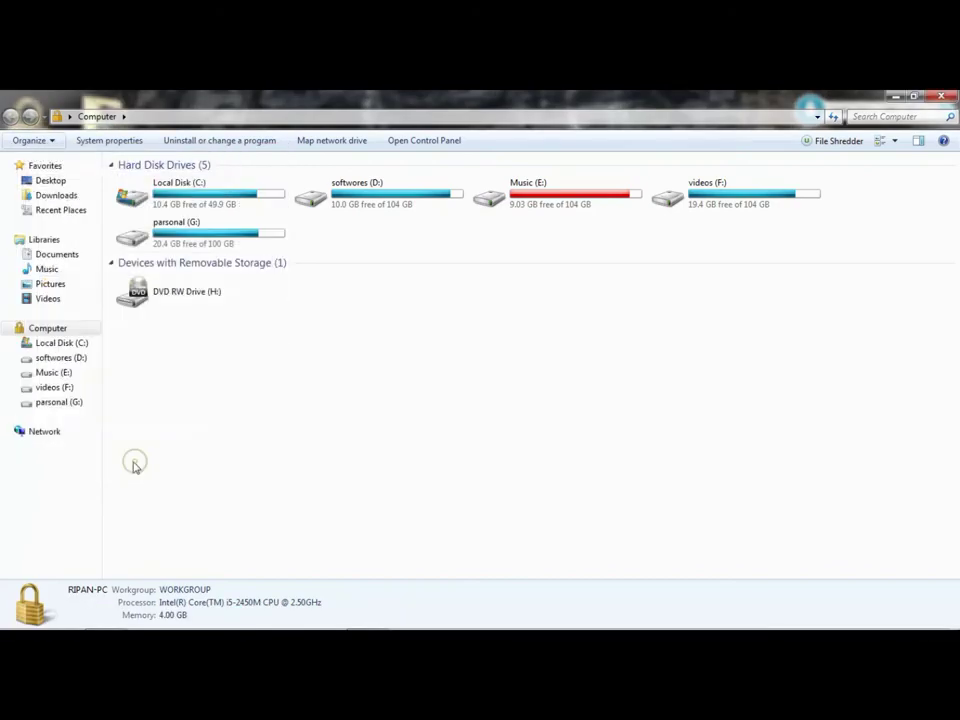
# Check the contents of the softwores (D:) drive and the Music (E:) drive, refreshing the latter's view.
pyautogui.doubleClick(354, 206)
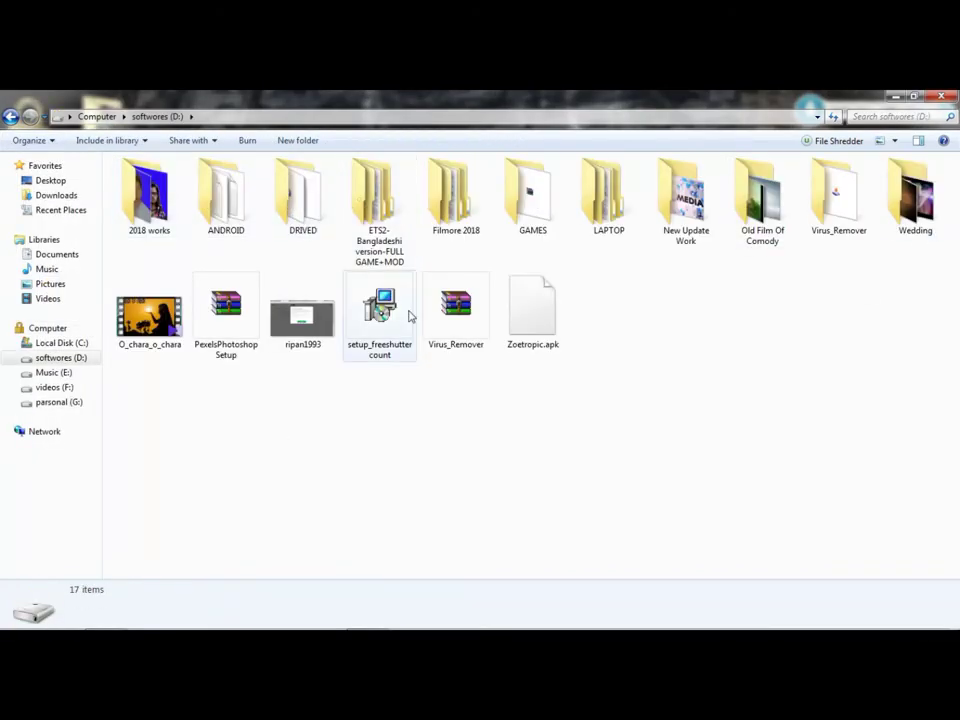
pyautogui.click(10, 115)
pyautogui.doubleClick(510, 190)
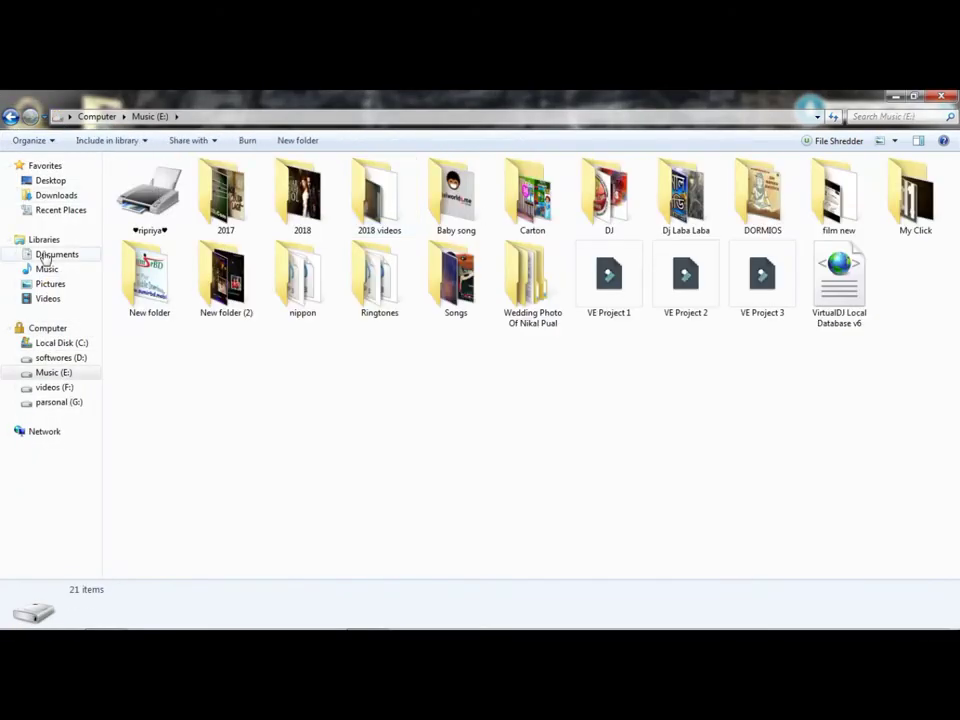
pyautogui.rightClick(499, 364)
pyautogui.click(549, 416)
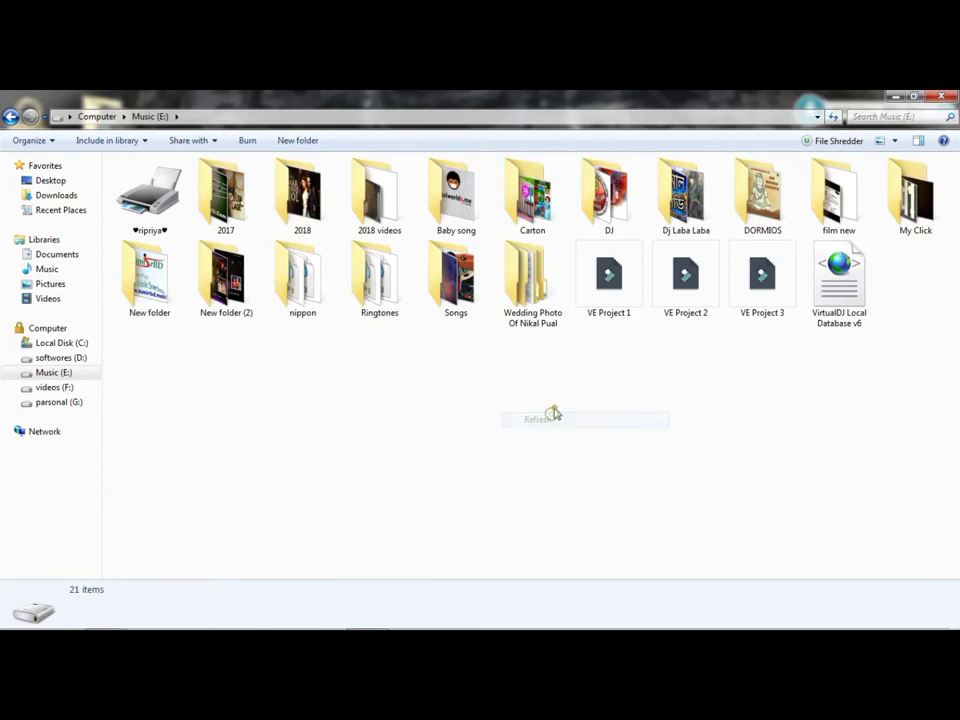
# Examine the Music (E:) drive's contents with extra large icons and switch back to large icons.
pyautogui.rightClick(555, 409)
pyautogui.click(615, 416)
pyautogui.click(762, 417)
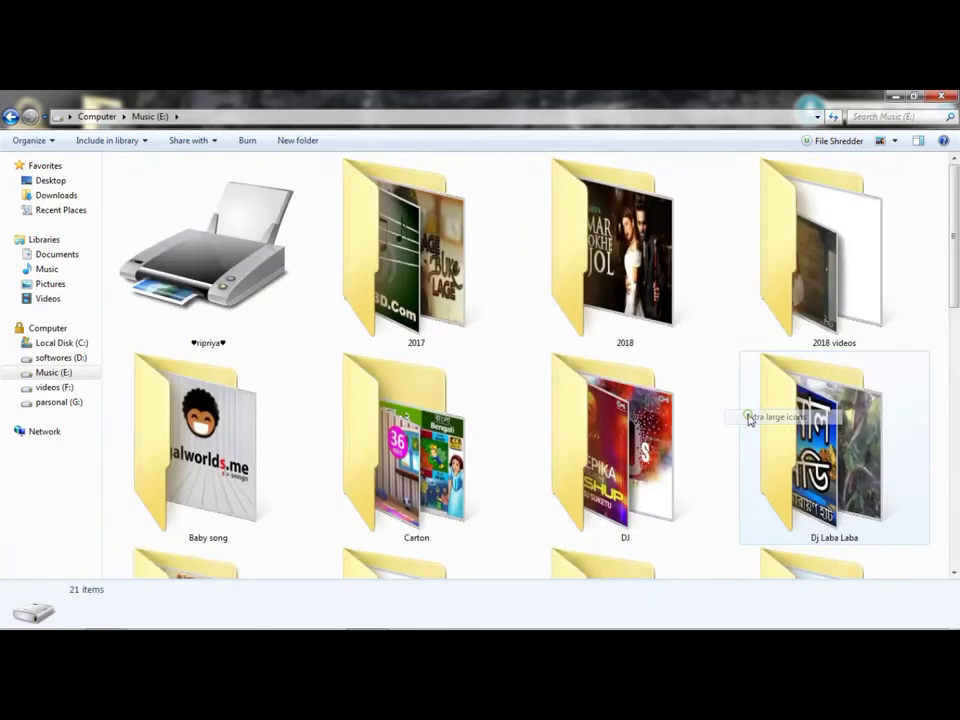
pyautogui.scroll(-5, 707, 336)
pyautogui.scroll(4, 322, 432)
pyautogui.scroll(3, 240, 332)
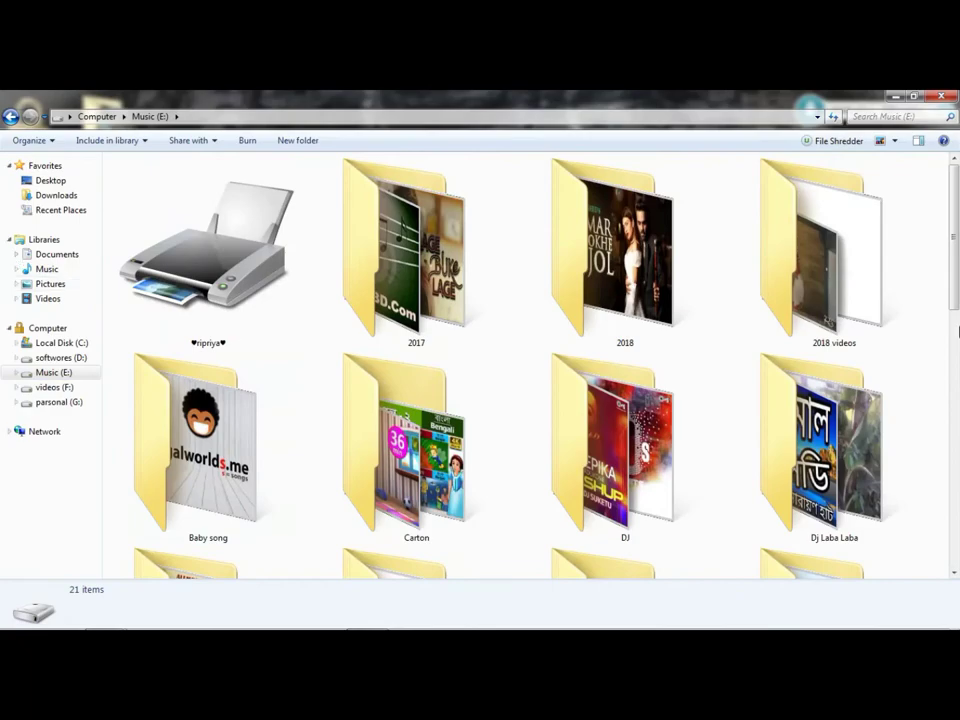
pyautogui.scroll(-10, 928, 317)
pyautogui.rightClick(928, 311)
pyautogui.rightClick(495, 522)
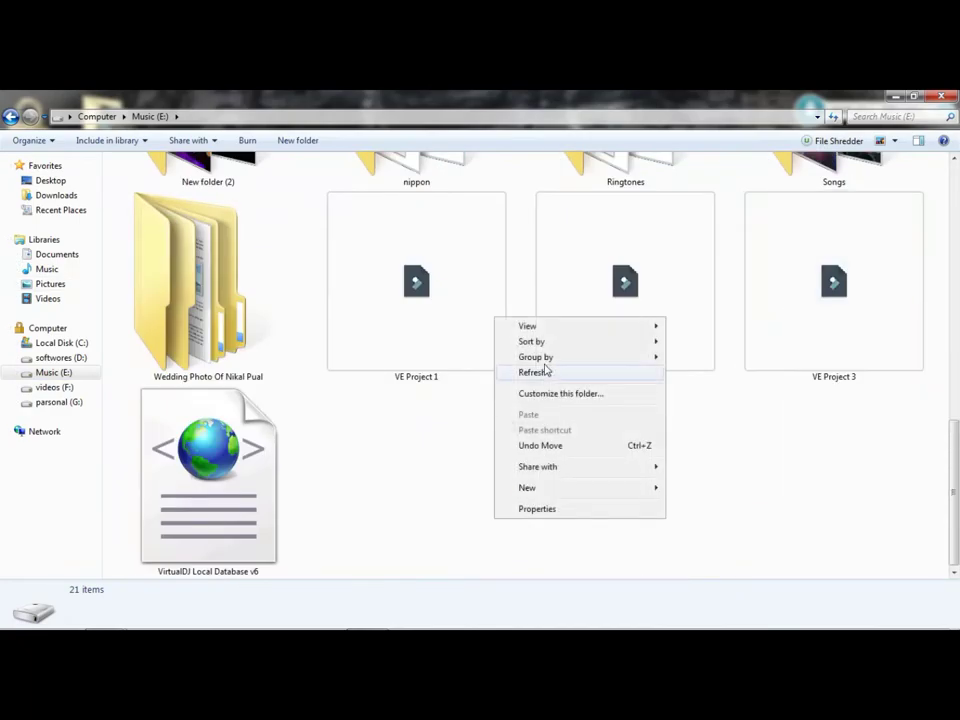
pyautogui.moveTo(530, 328)
pyautogui.click(707, 341)
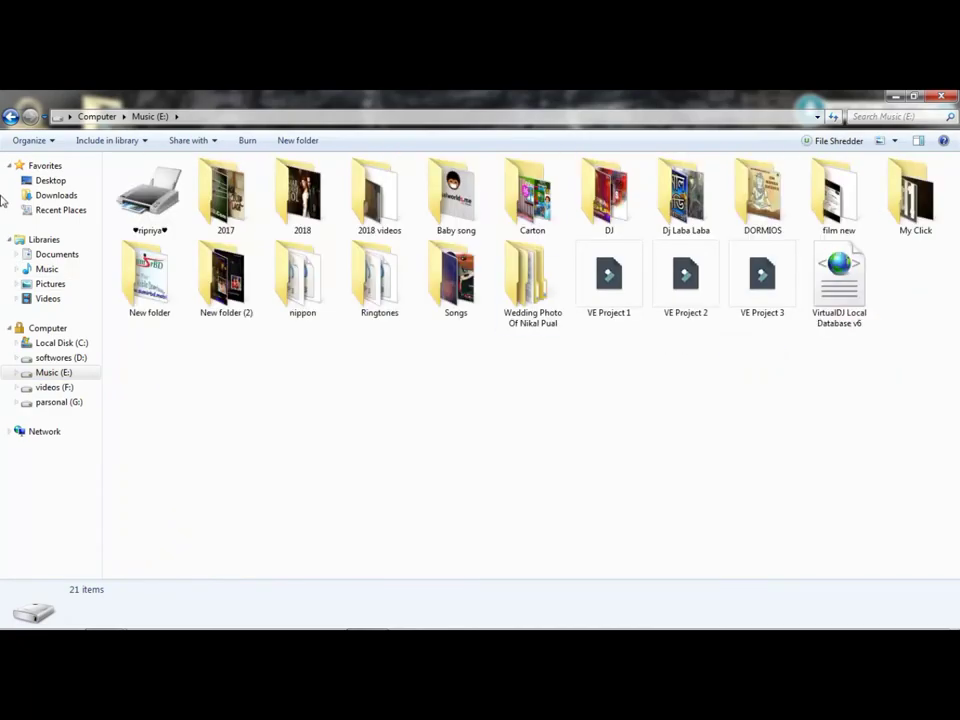
# In Folder Options, stop hiding empty drives, known file extensions and protected operating system files, and reopen the Music (E:) drive.
pyautogui.click(11, 116)
pyautogui.click(24, 140)
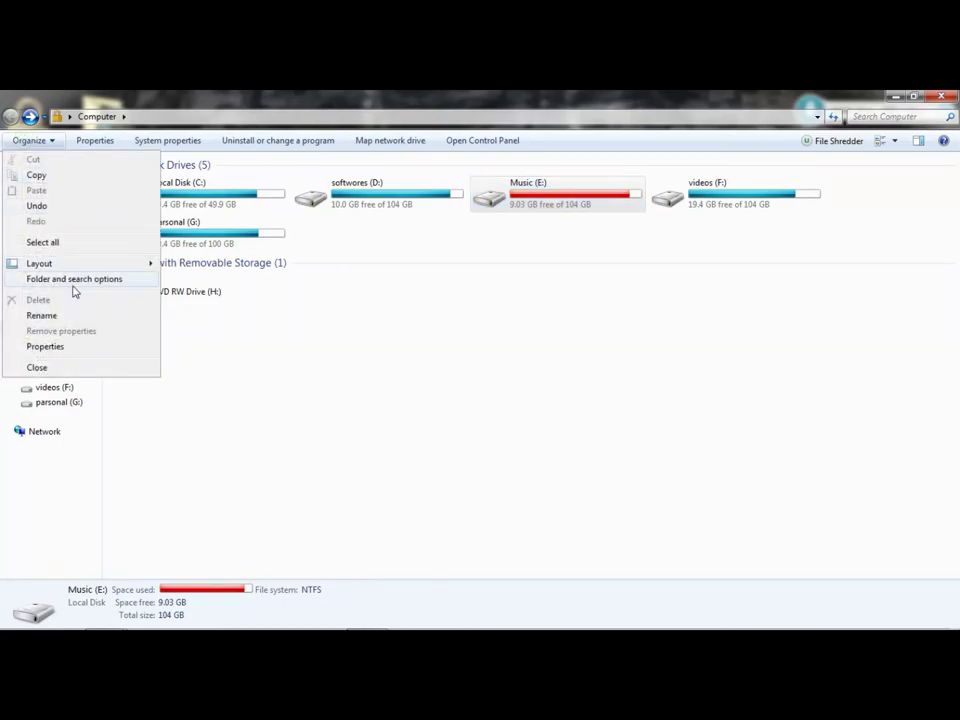
pyautogui.click(73, 280)
pyautogui.click(69, 175)
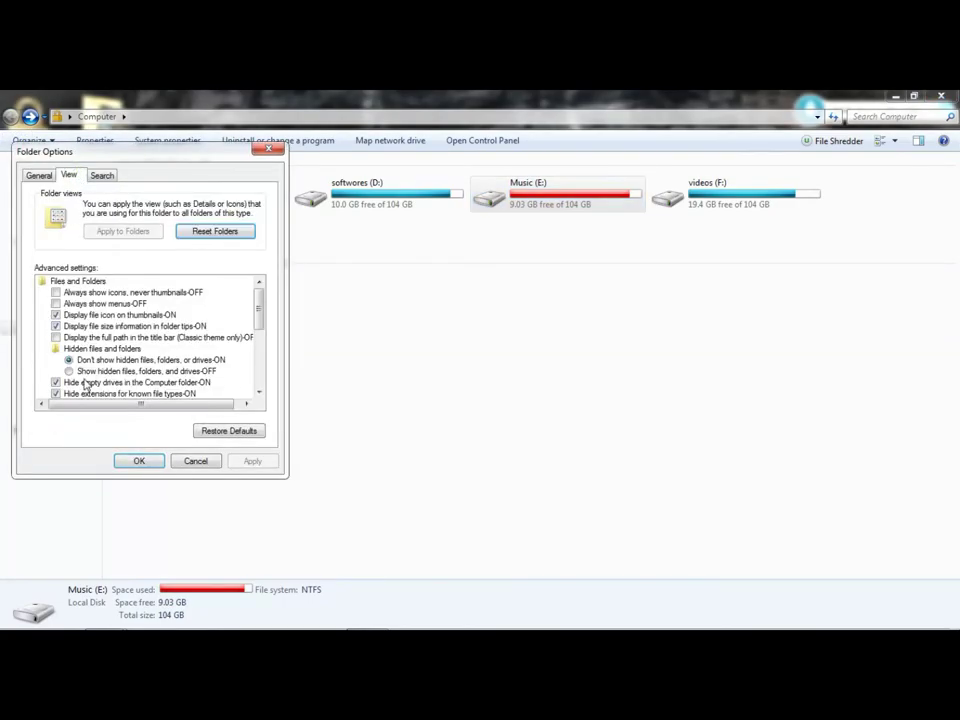
pyautogui.moveTo(259, 320); pyautogui.dragTo(259, 345)
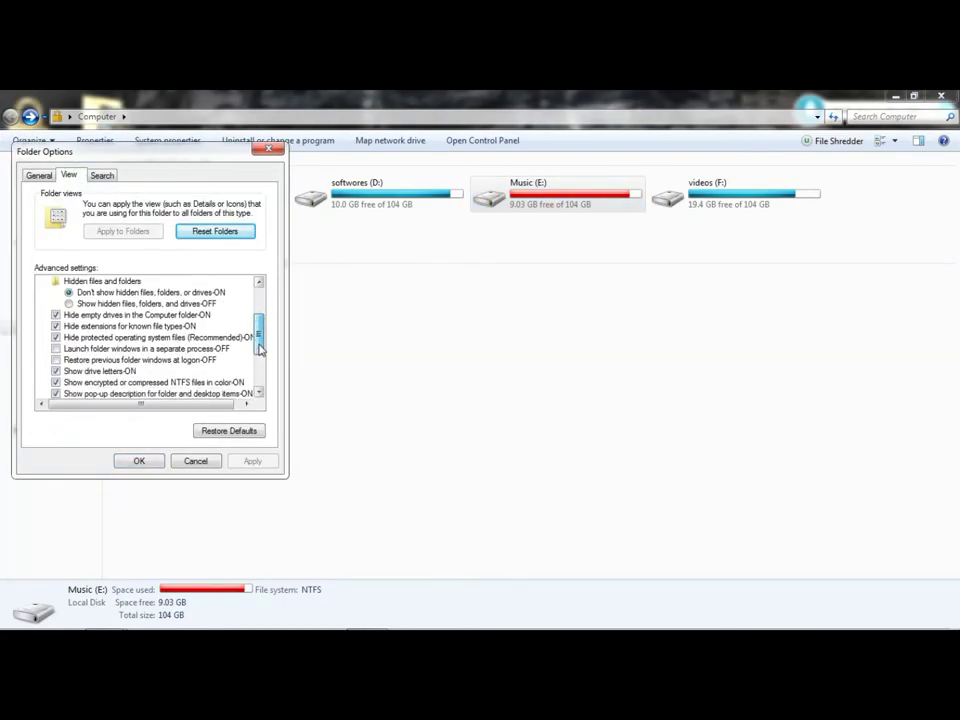
pyautogui.click(56, 315)
pyautogui.click(56, 337)
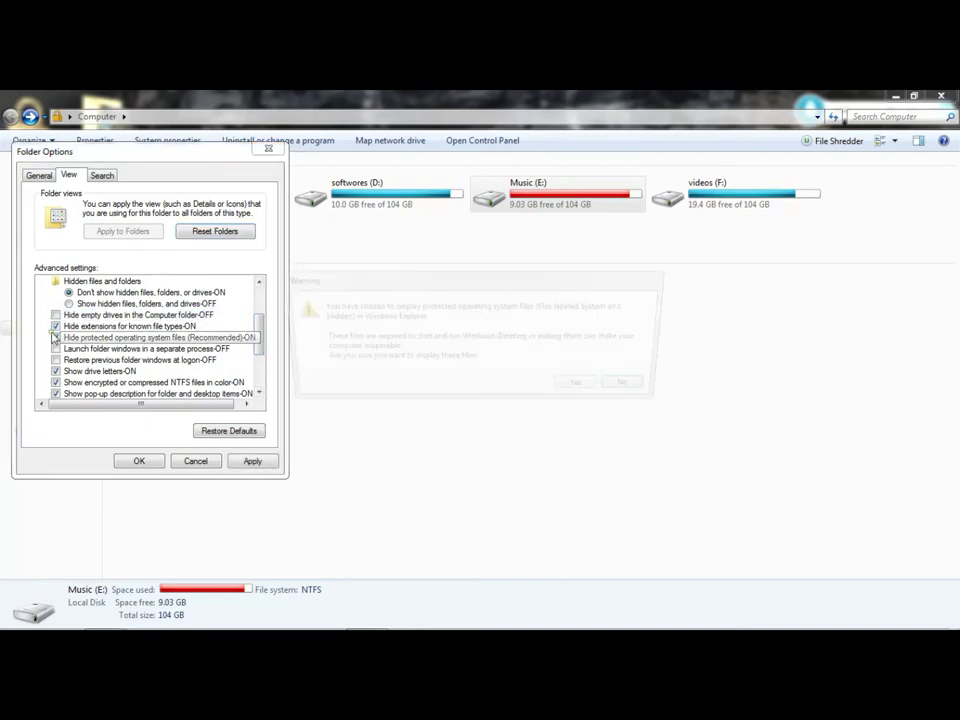
pyautogui.click(585, 389)
pyautogui.click(56, 326)
pyautogui.click(252, 461)
pyautogui.click(139, 461)
pyautogui.doubleClick(556, 197)
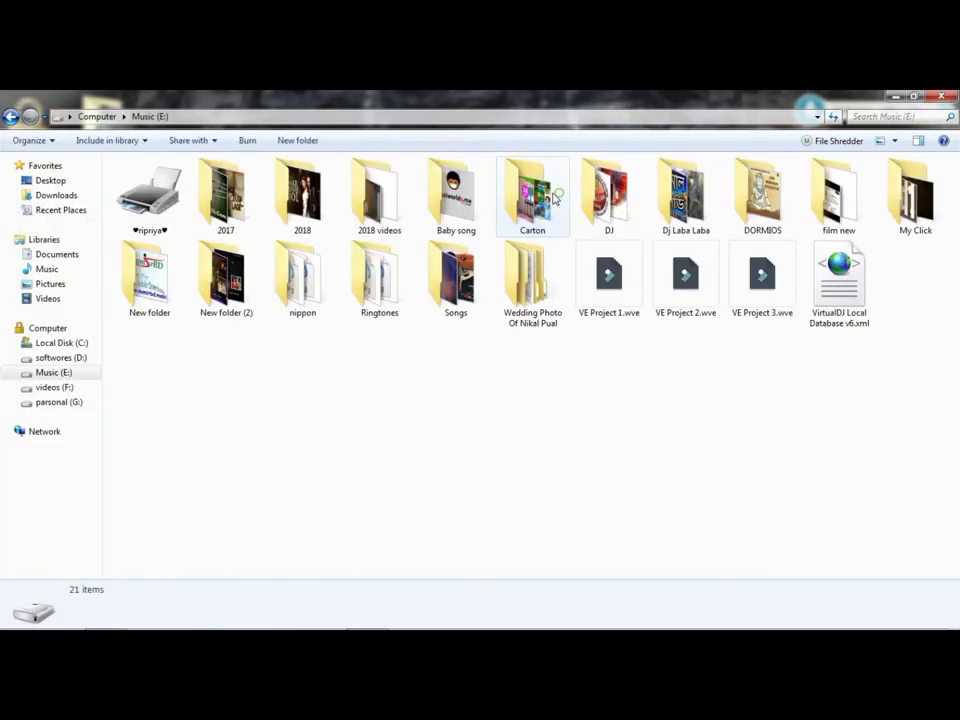